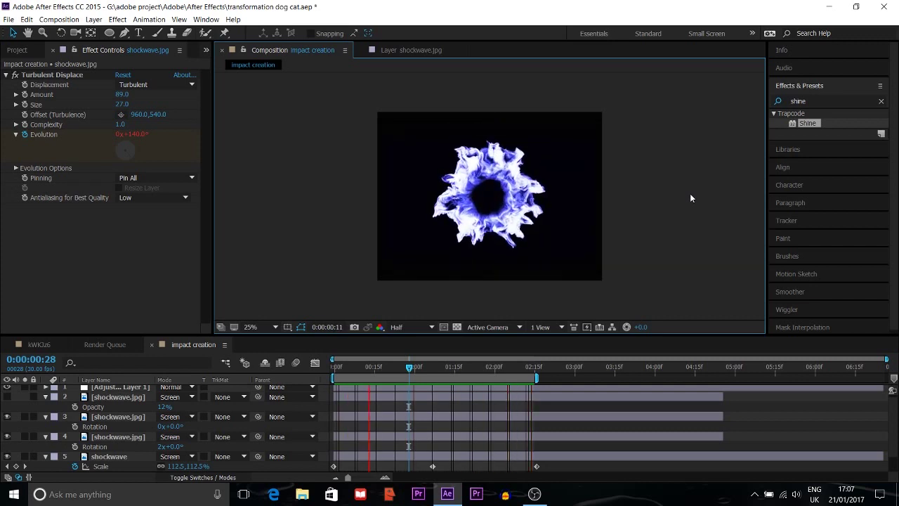
Show the Project panel listing the project's footage and compositions after previewing the blue shockwave.
left_click(18, 50)
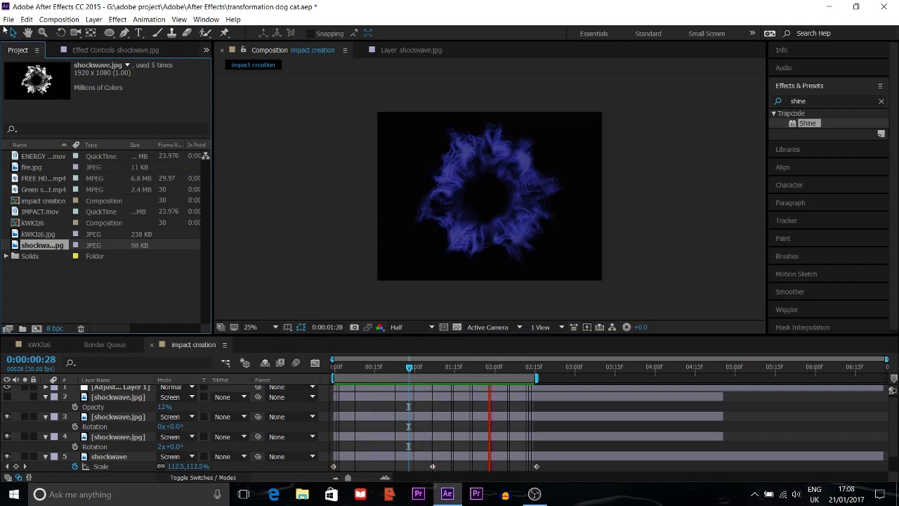
Create a new composition Comp 1 at 1920 x 1441, 30 fps, 0:00:06:26 long.
left_click(8, 19)
mouse_move(14, 34)
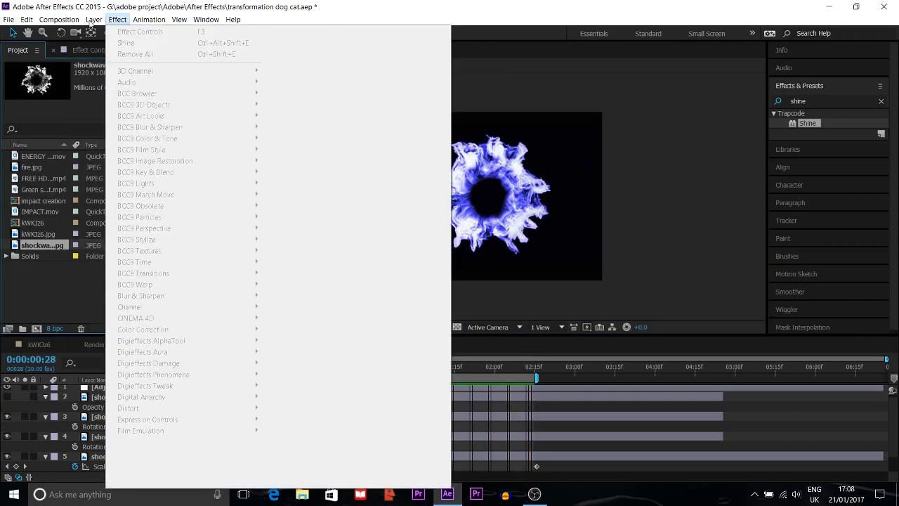
mouse_move(59, 19)
left_click(90, 33)
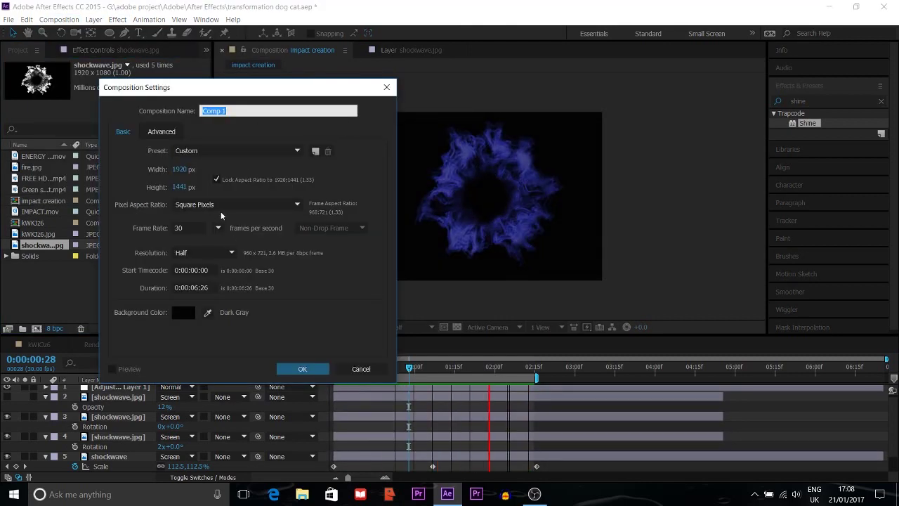
left_click(316, 369)
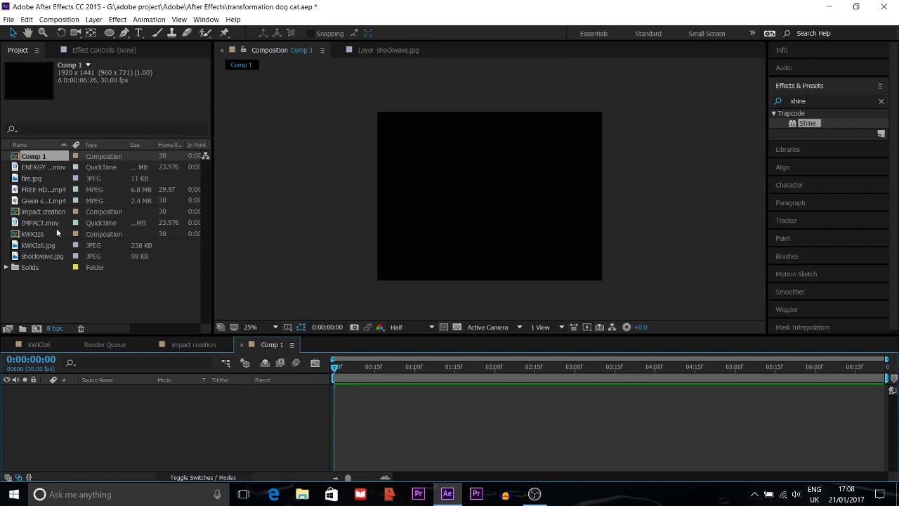
Add shockwave.jpg to the Comp 1 timeline and end the work area at about 2 seconds.
left_click_drag(55, 254, 54, 367)
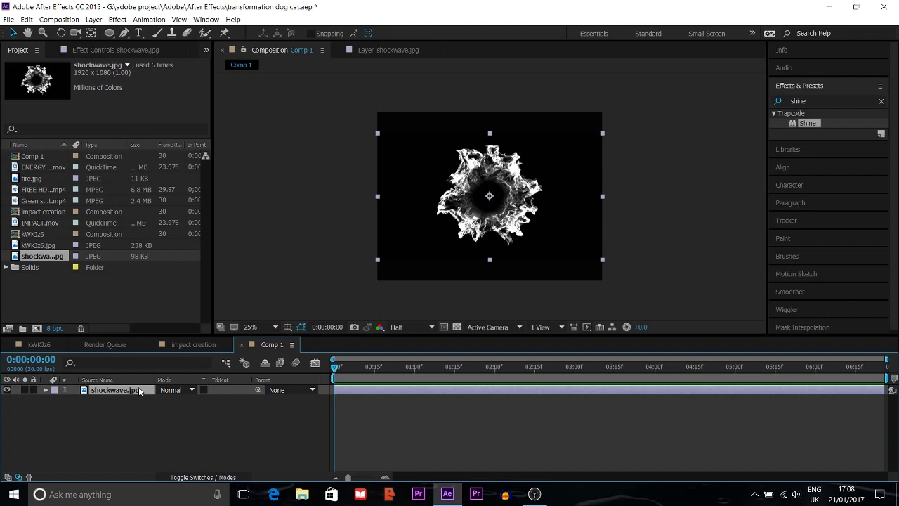
left_click(90, 52)
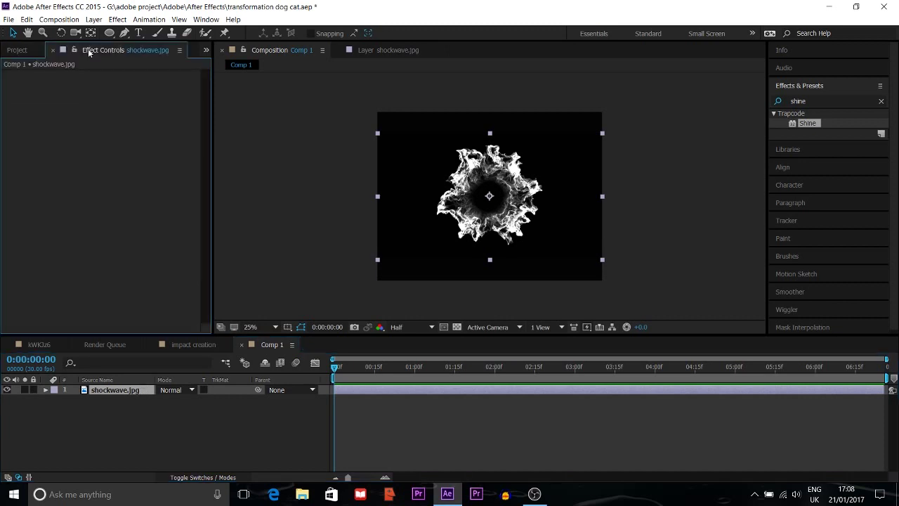
left_click(117, 394)
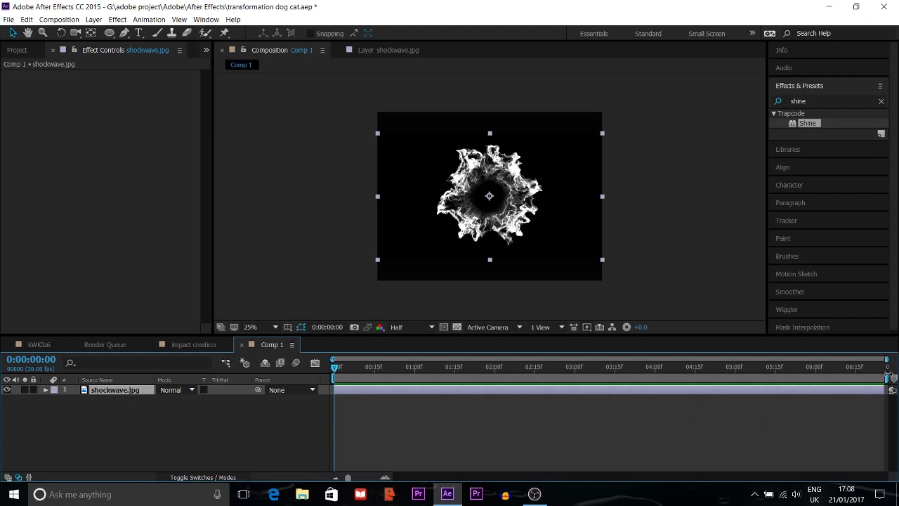
left_click_drag(886, 378, 500, 377)
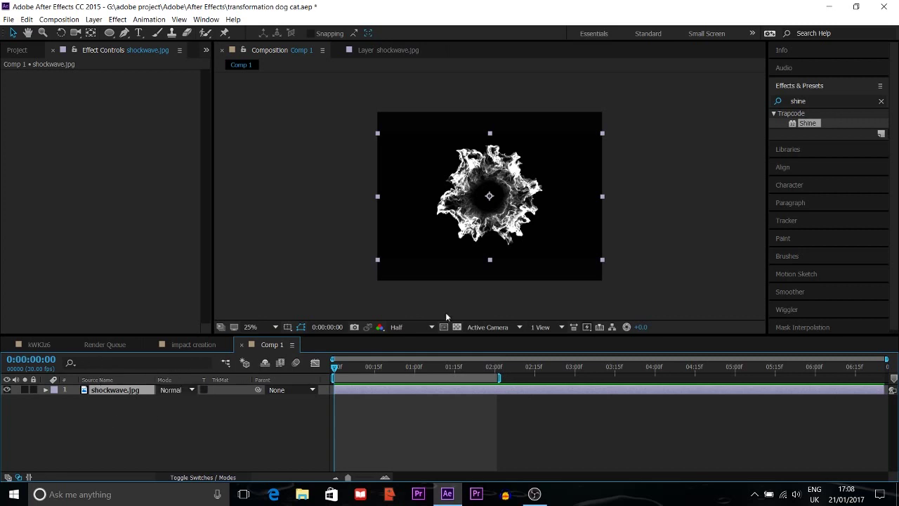
Apply Turbulent Displace to the shockwave.jpg layer with Amount 91 and Size 29.
left_click(809, 100)
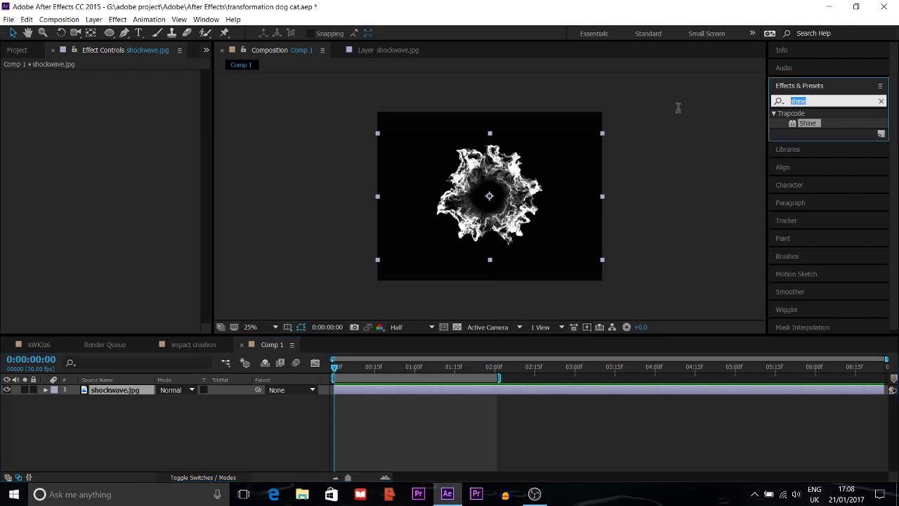
type("turbu")
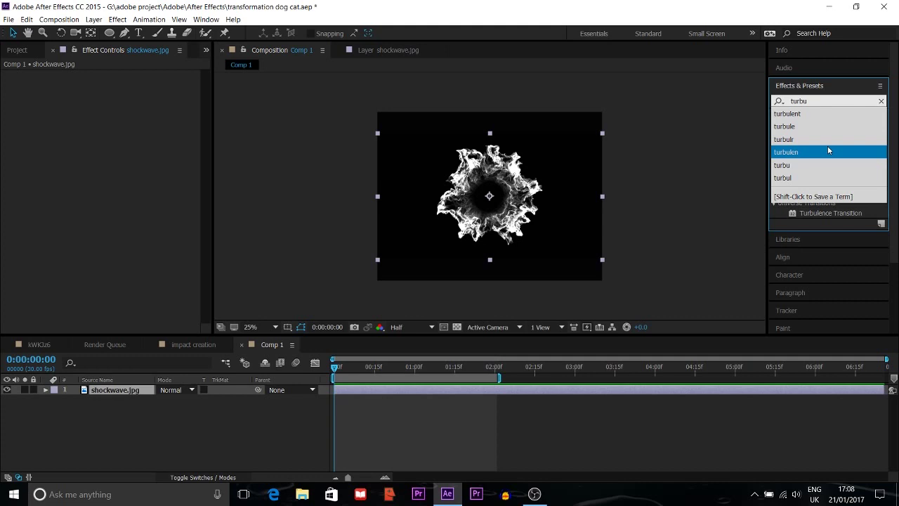
left_click(816, 114)
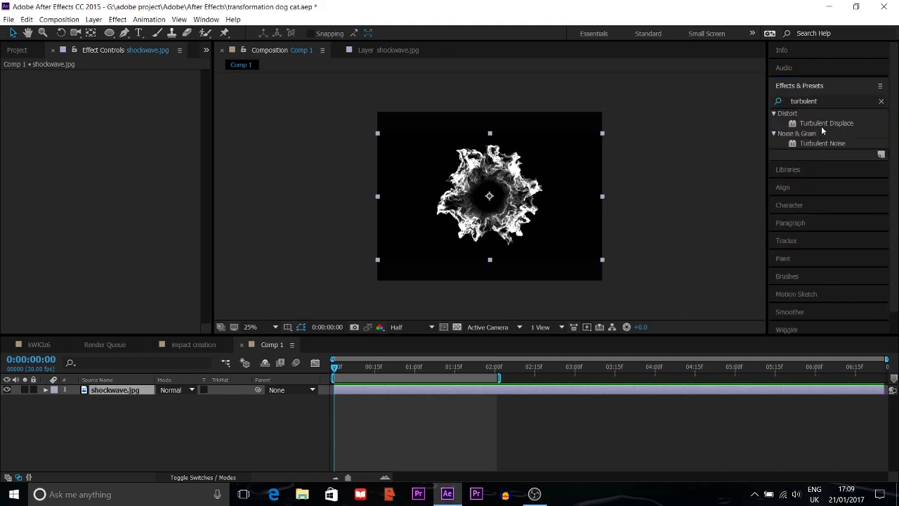
left_click_drag(821, 124, 91, 155)
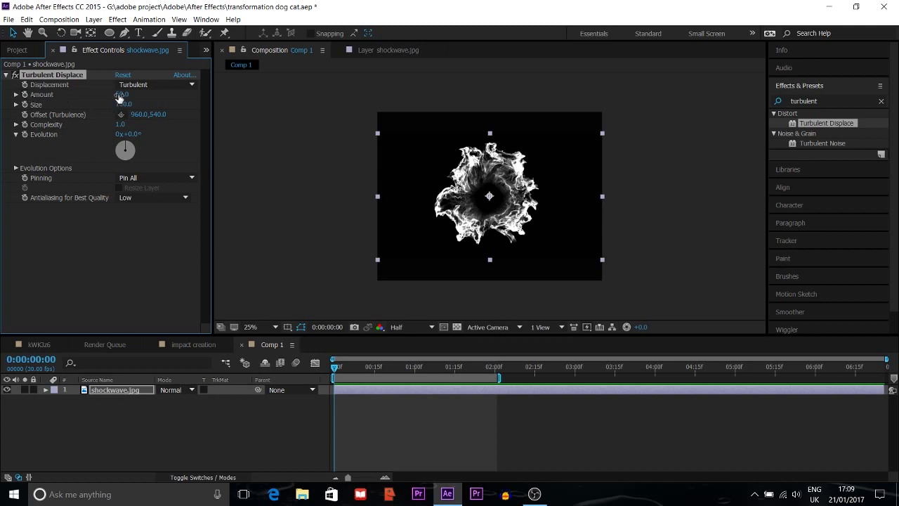
left_click_drag(119, 99, 88, 113)
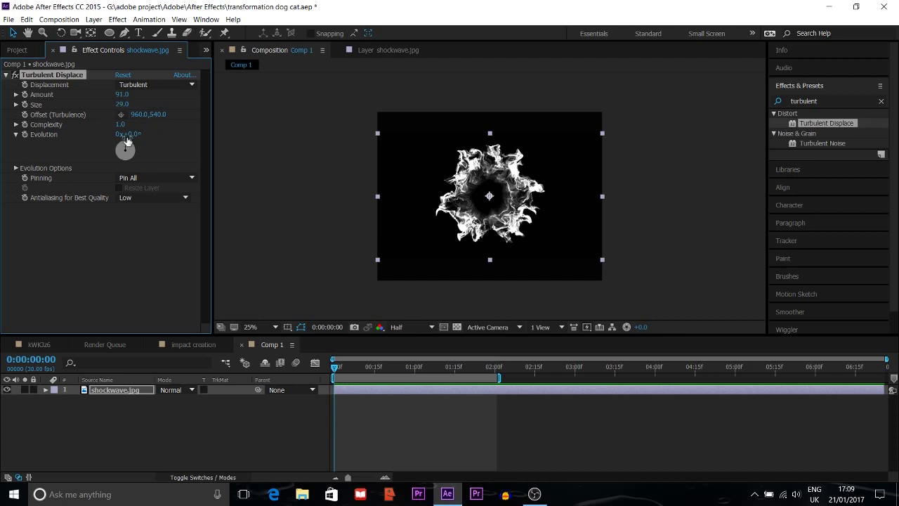
Drive the Turbulent Displace Evolution with the expression time*150 and preview the churning ring.
left_click(25, 134, "alt")
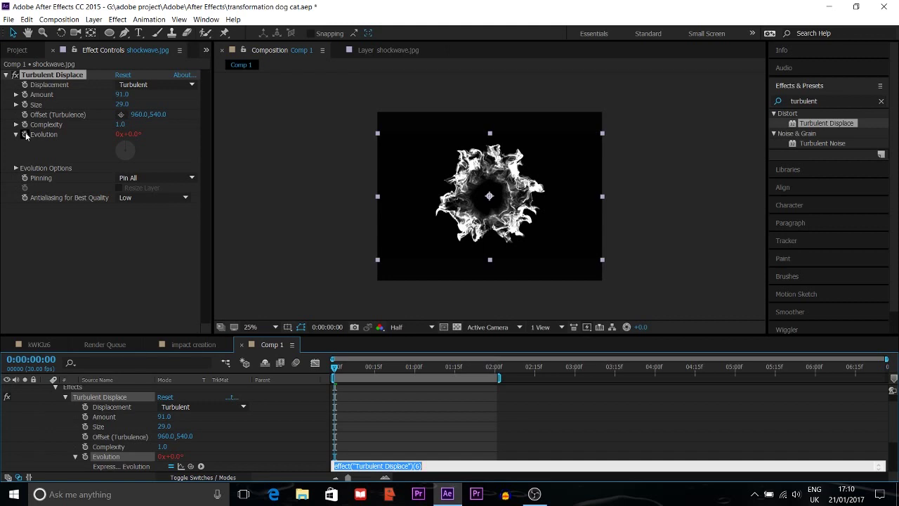
type("time*150")
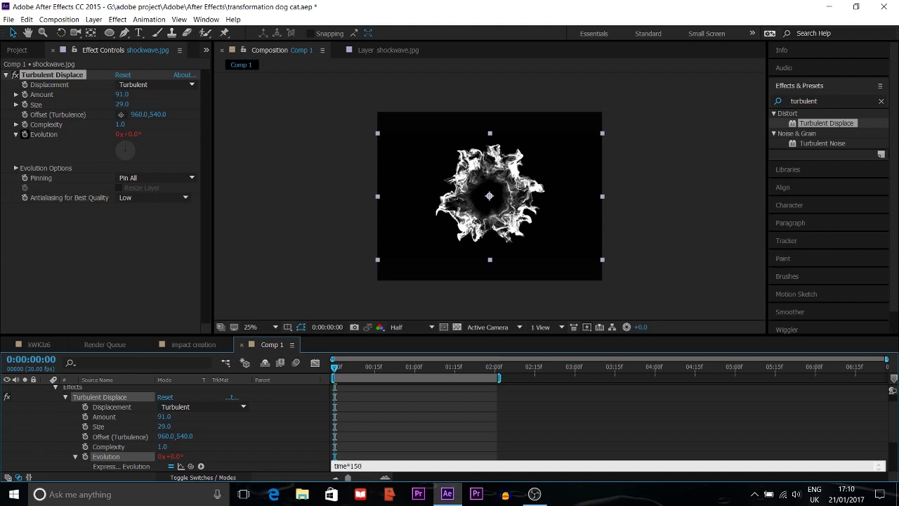
left_click(234, 177)
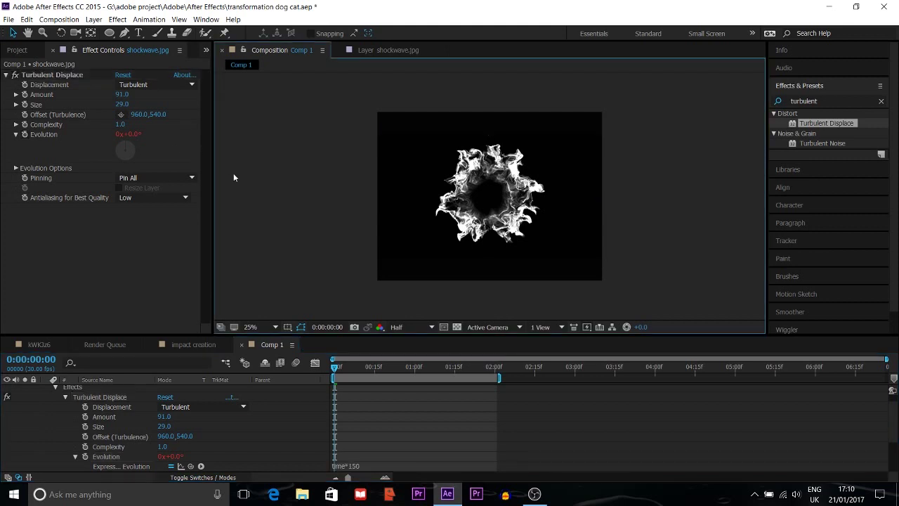
left_click(56, 386)
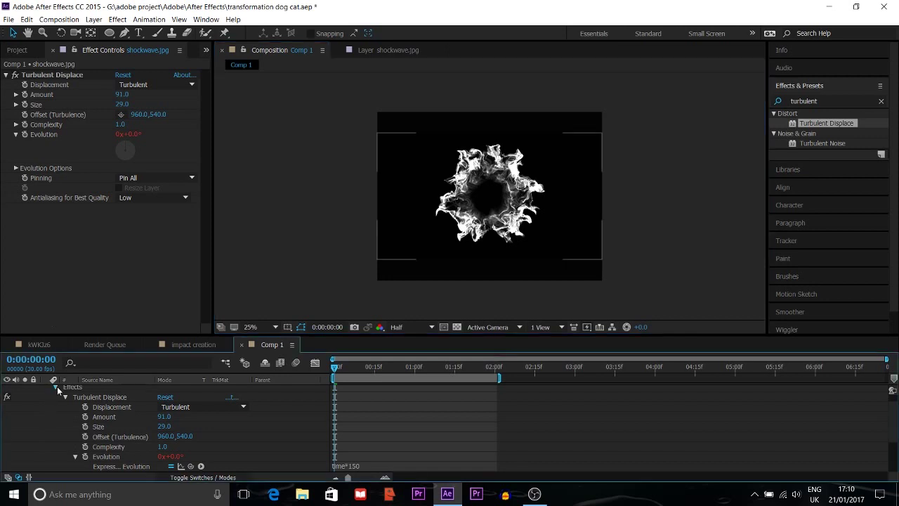
left_click(45, 390)
key("space")
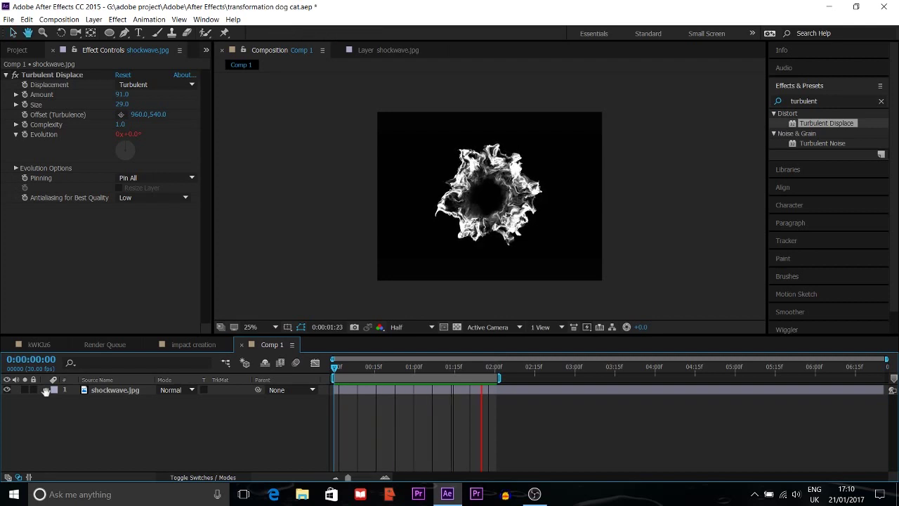
Keyframe the shockwave layer's Opacity from 100% at 0:00 to 0% at two seconds.
key("space")
left_click(90, 389)
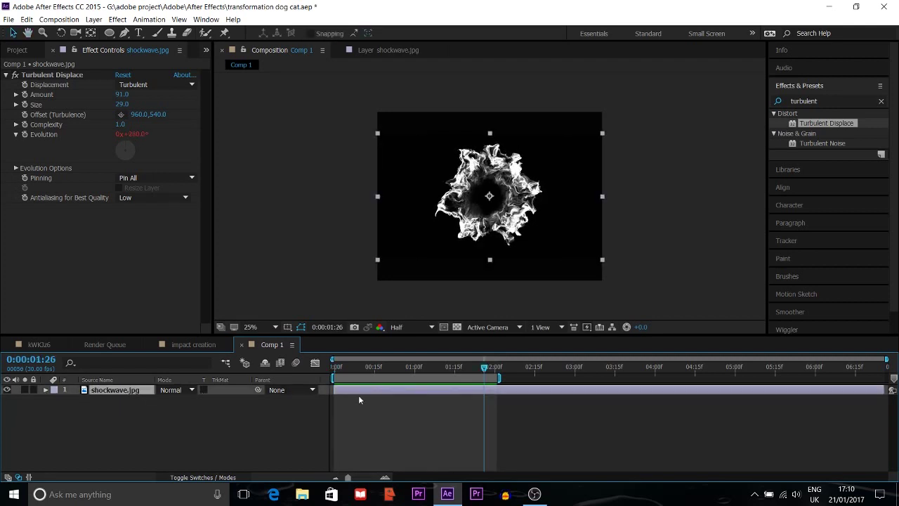
left_click_drag(484, 370, 317, 392)
key("t")
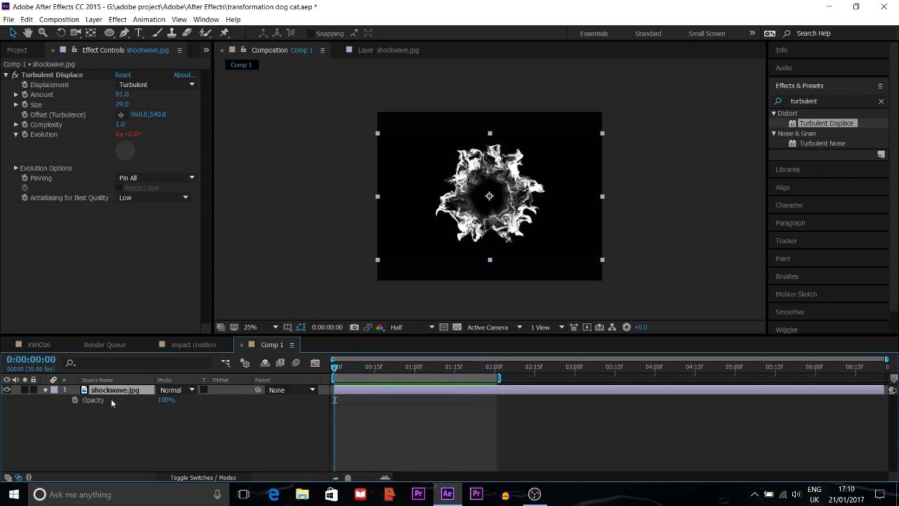
left_click(74, 400)
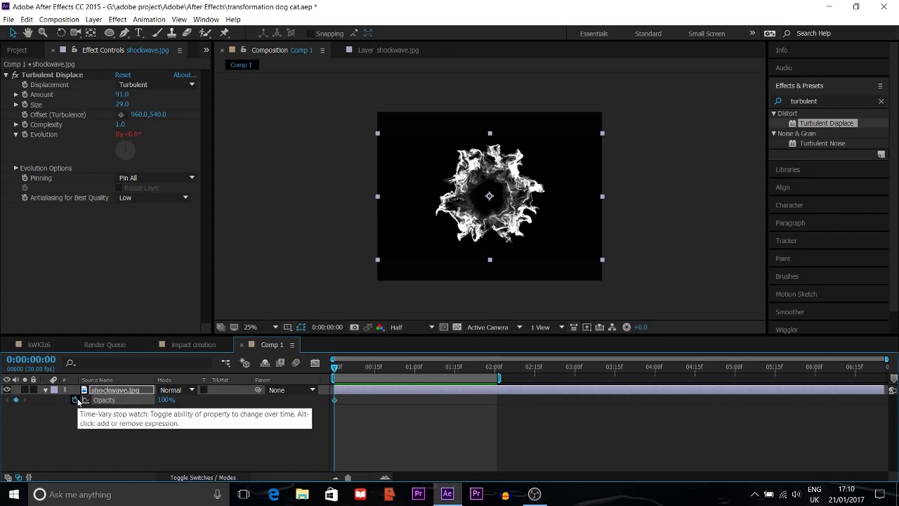
left_click_drag(335, 367, 495, 368)
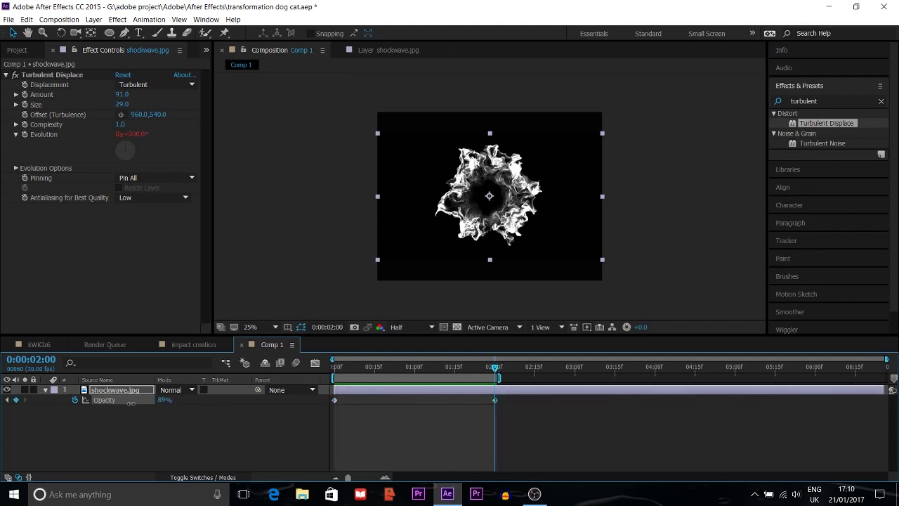
left_click_drag(166, 400, 1, 457)
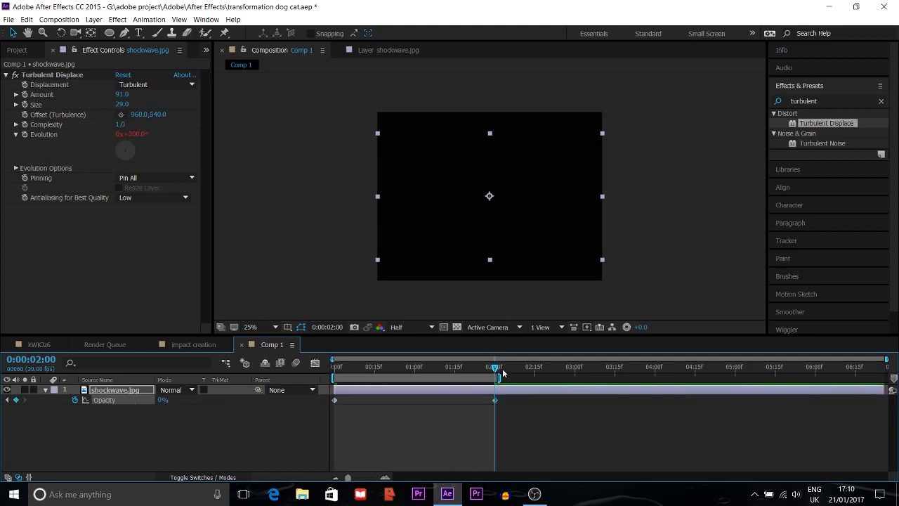
left_click_drag(495, 368, 240, 391)
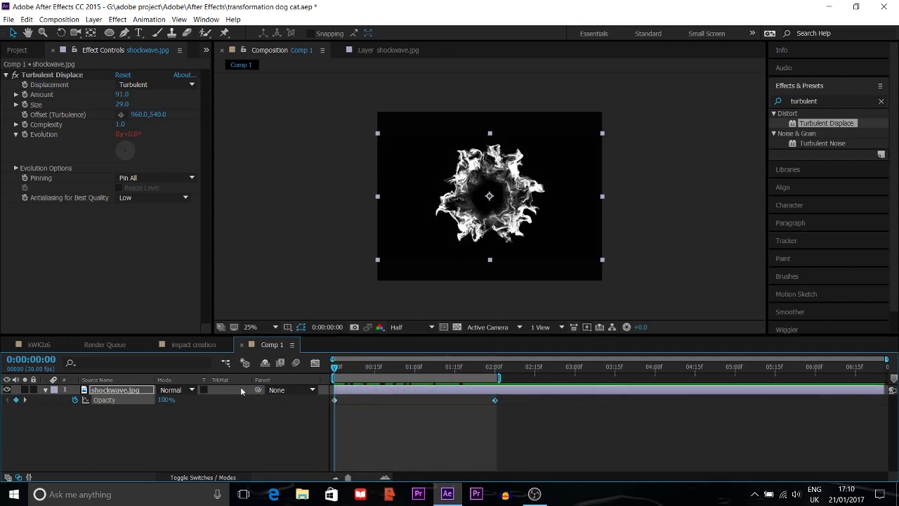
double_click(125, 391)
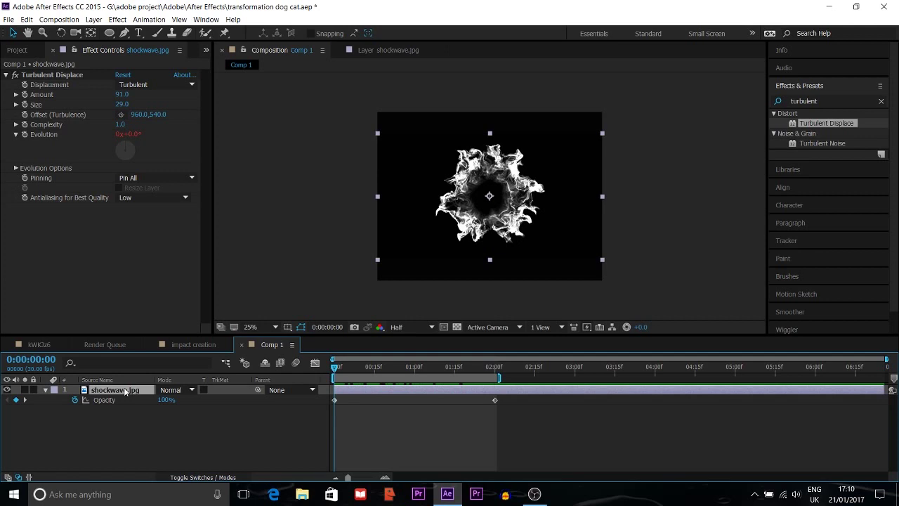
Keyframe Scale growing from 100% at 0:00 to 142% at 0:00:01:20, then play it back.
key("s")
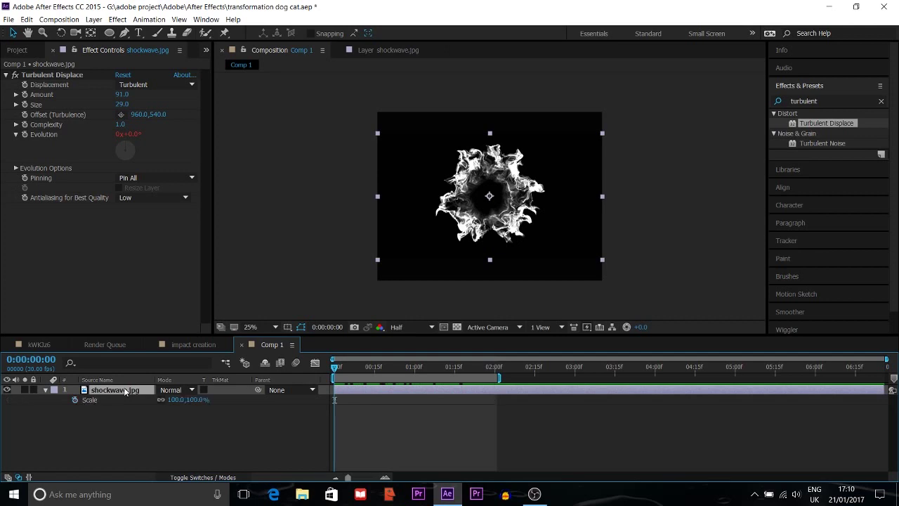
left_click(75, 401)
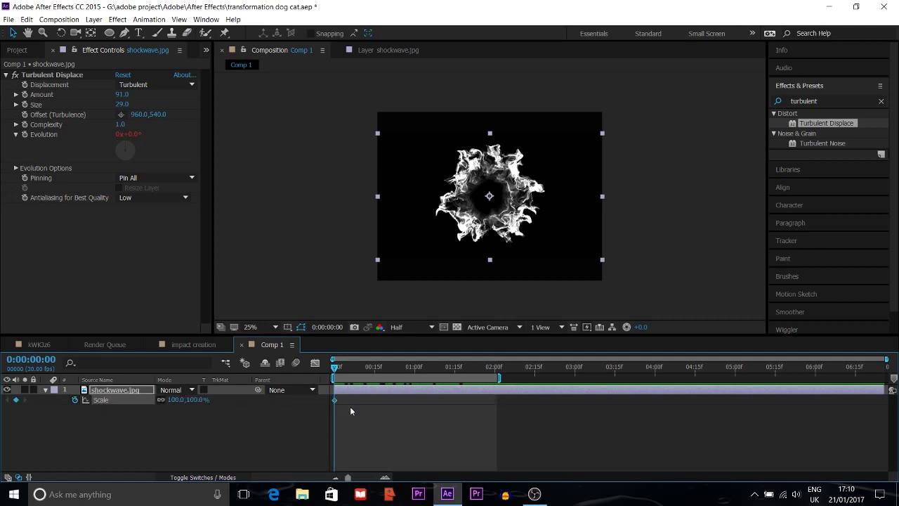
left_click_drag(336, 372, 471, 373)
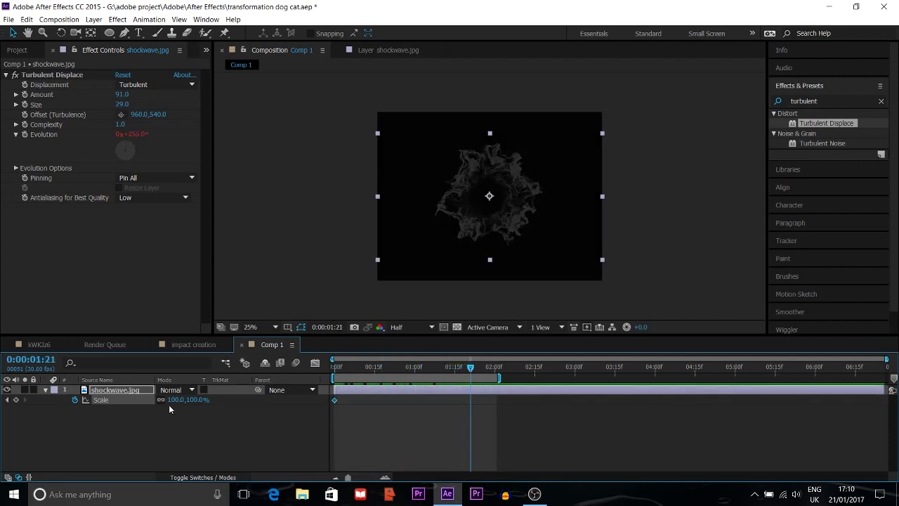
left_click_drag(176, 405, 197, 399)
key("space")
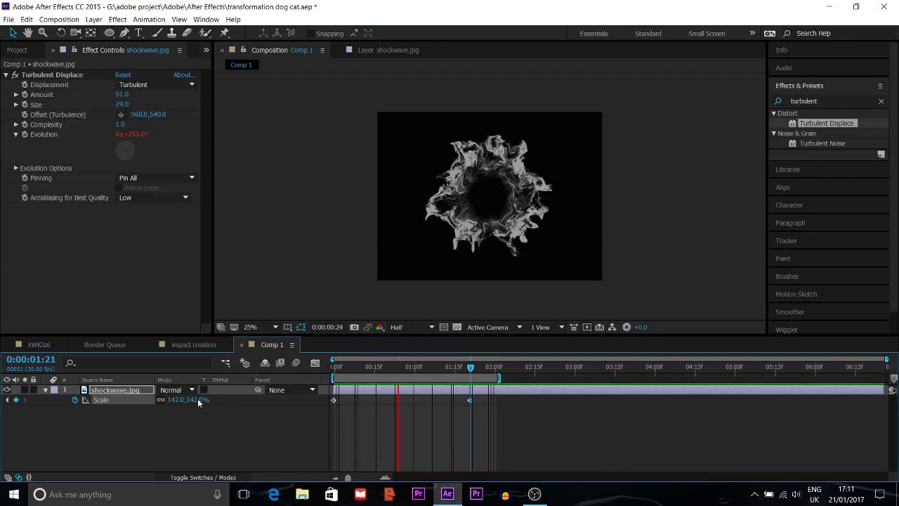
key("space")
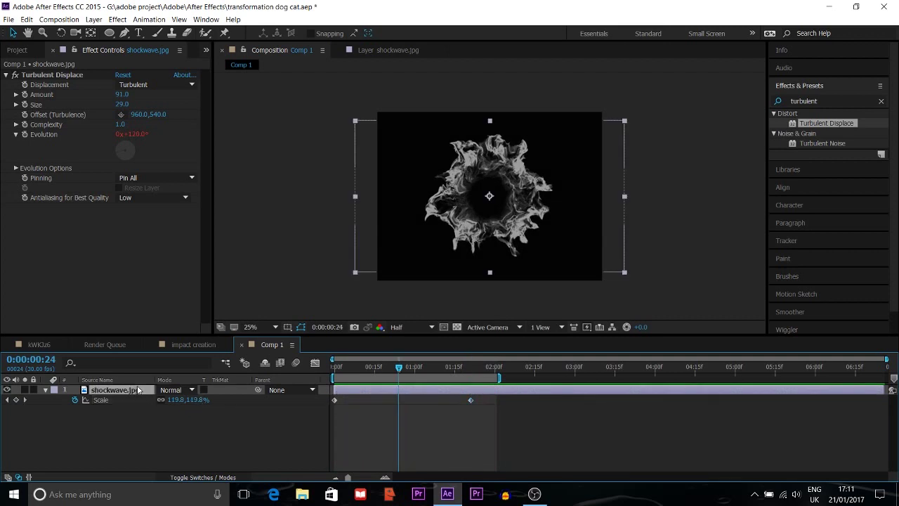
Duplicate the animated shockwave.jpg layer with Ctrl+D and preview both copies.
key("ctrl+d")
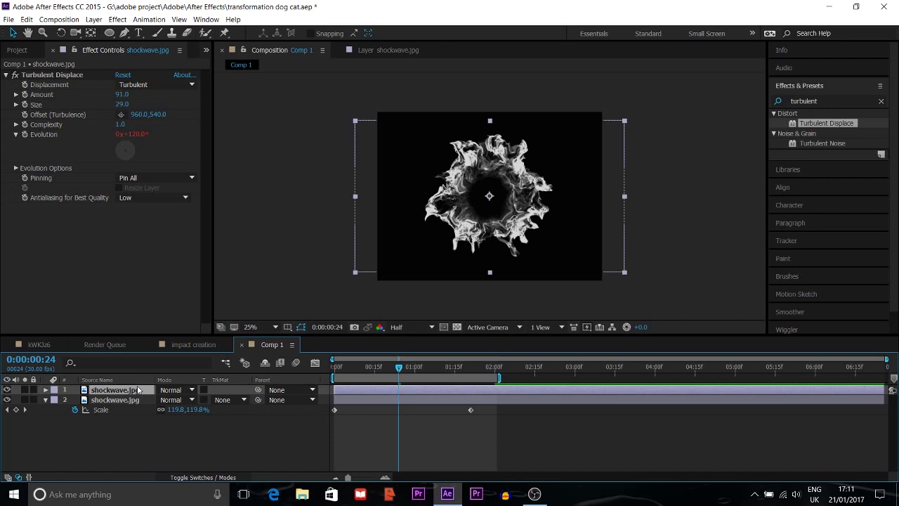
key("space")
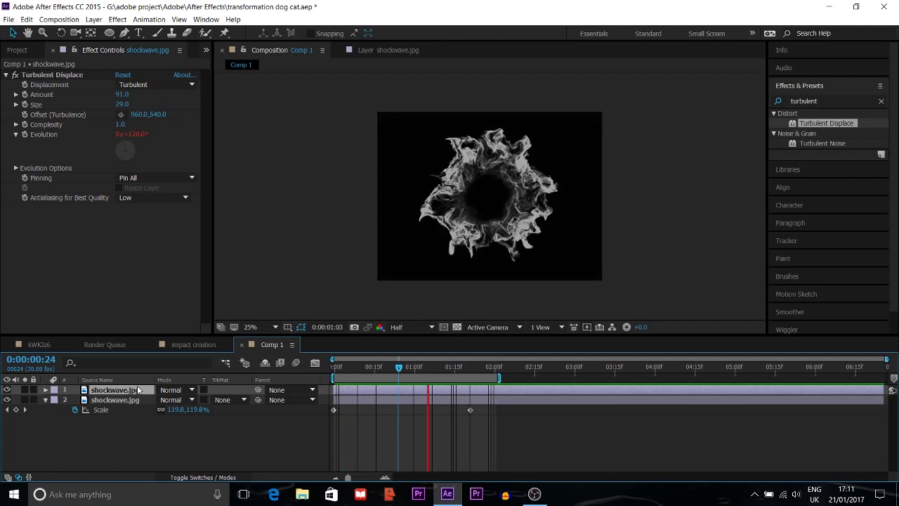
key("space")
key("space")
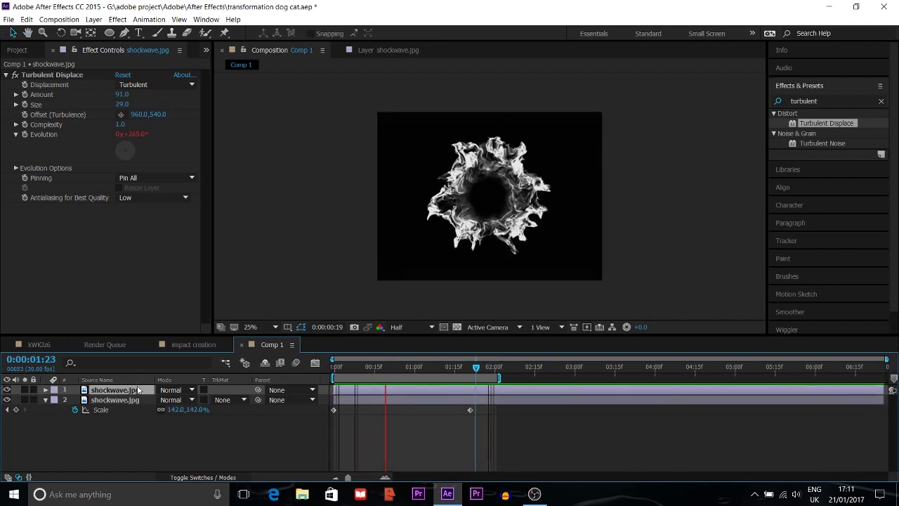
key("space")
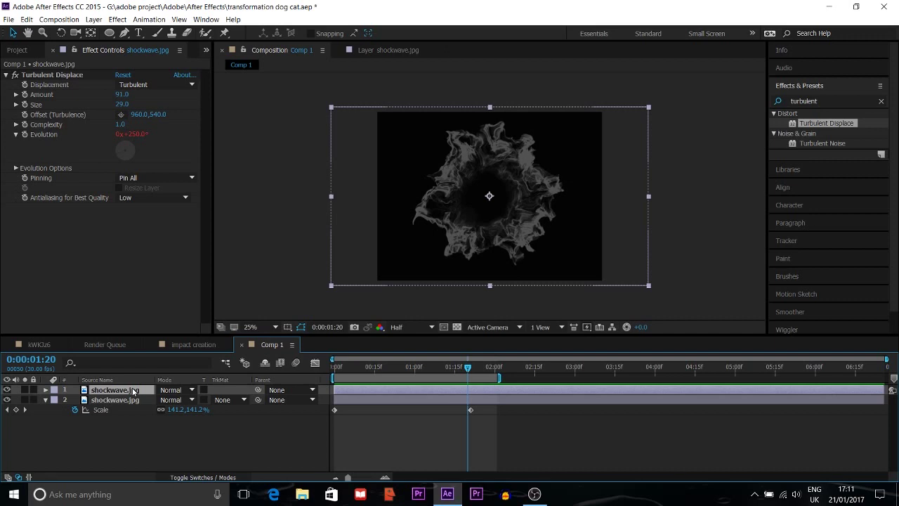
left_click(78, 268)
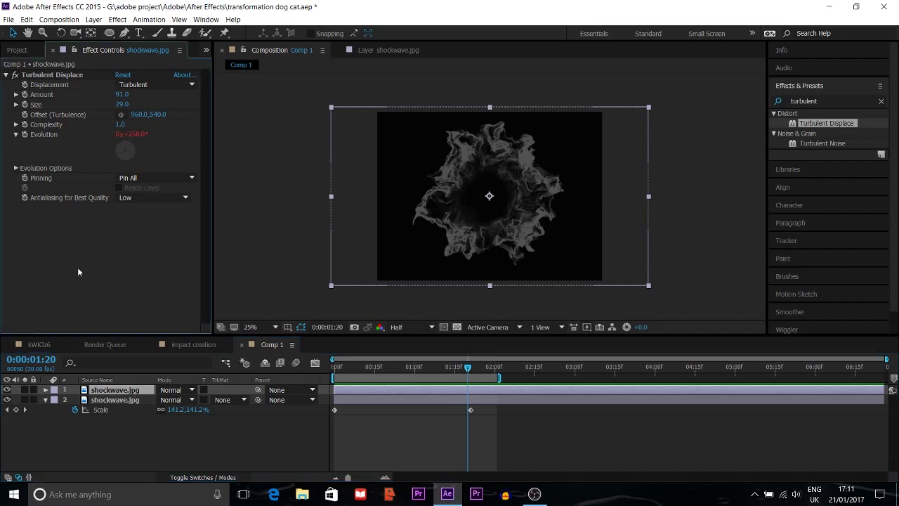
Add Directional Blur to the top shockwave layer with Blur Length 10 and Direction 45°, then preview.
left_click(823, 102)
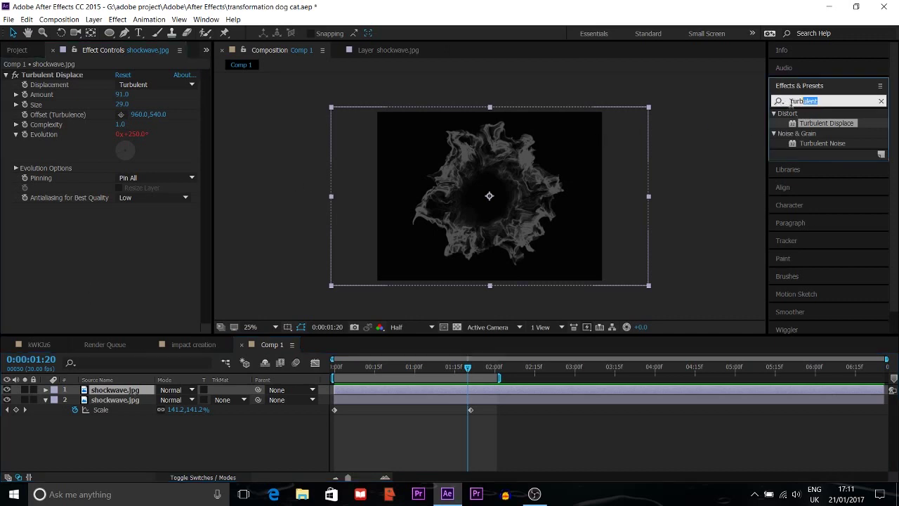
type("dire")
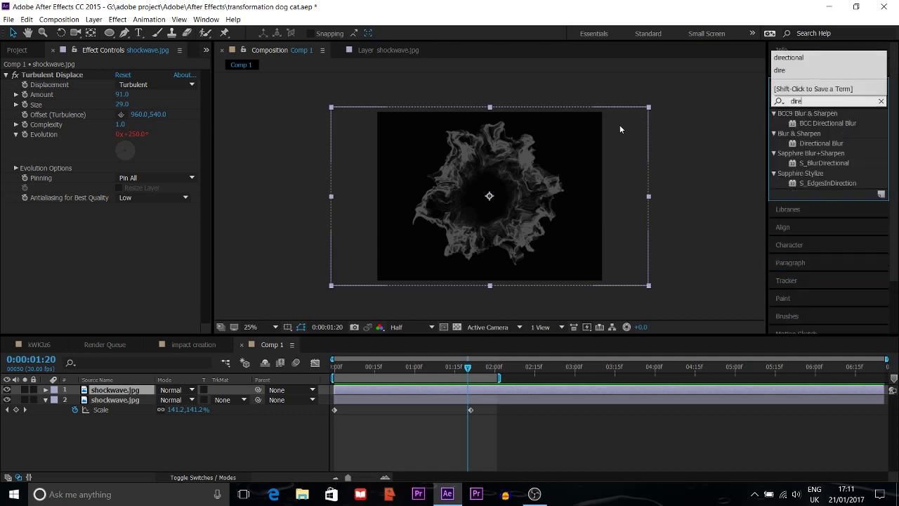
type("ction bl")
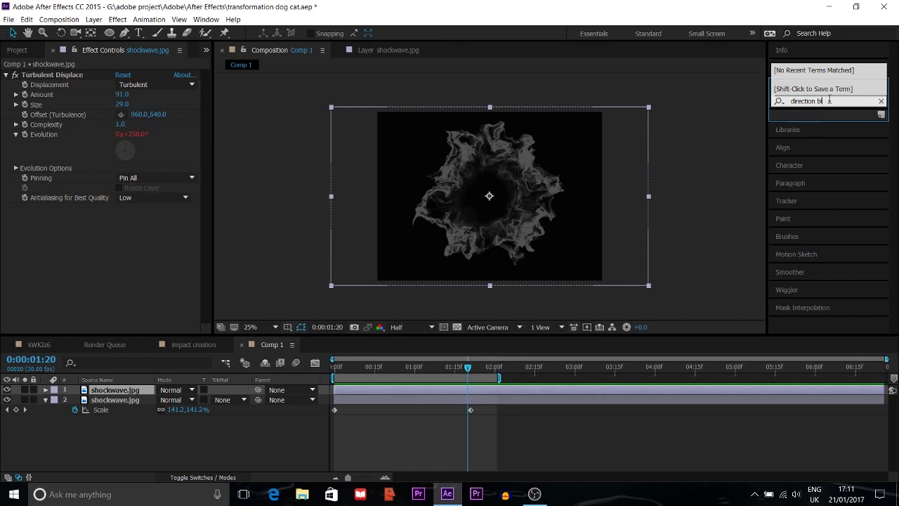
key("BackSpace")
key("BackSpace")
key("BackSpace")
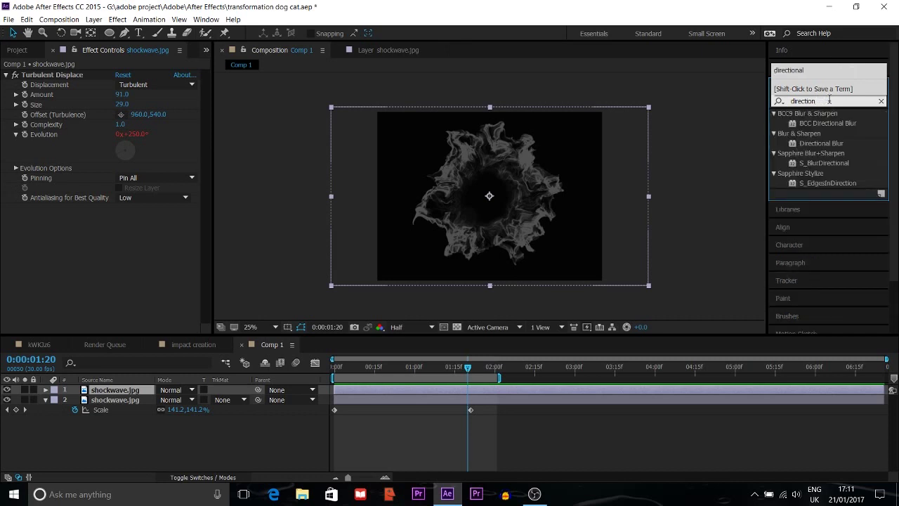
left_click_drag(835, 144, 108, 229)
left_click(121, 251)
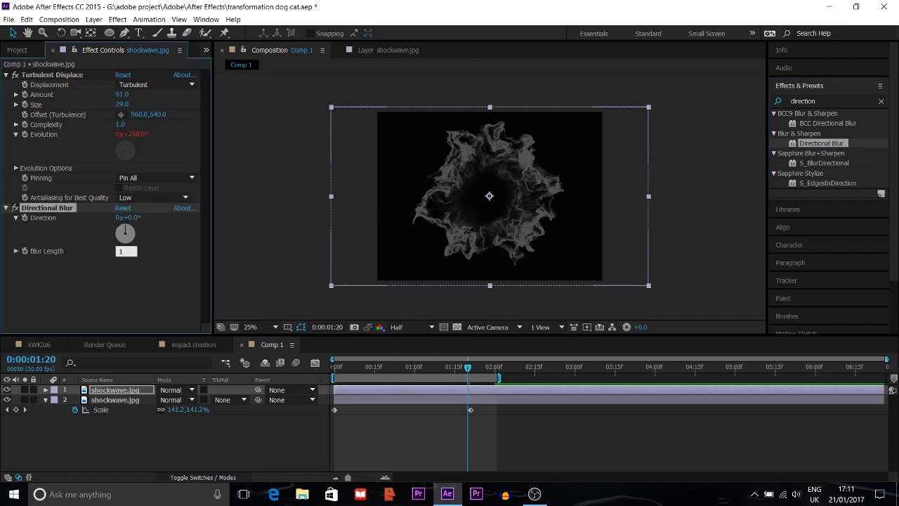
key("Return")
left_click(129, 218)
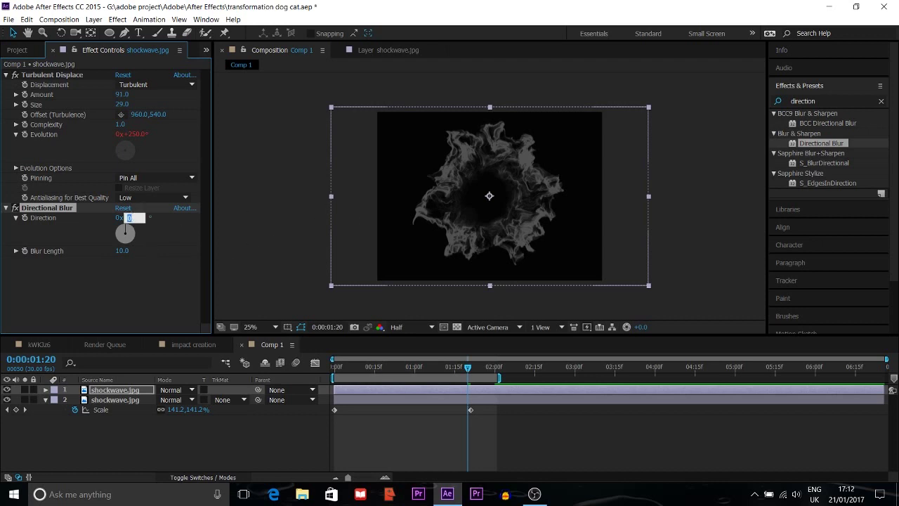
key("Return")
key("space")
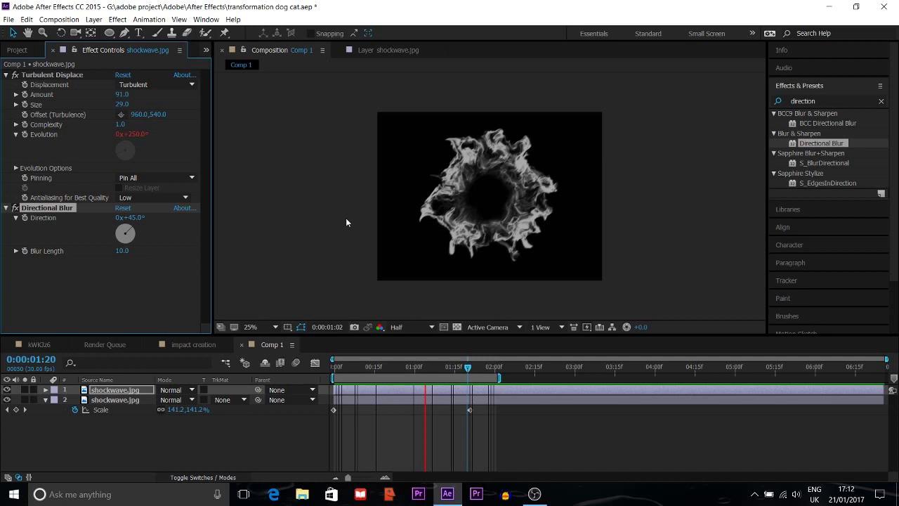
key("space")
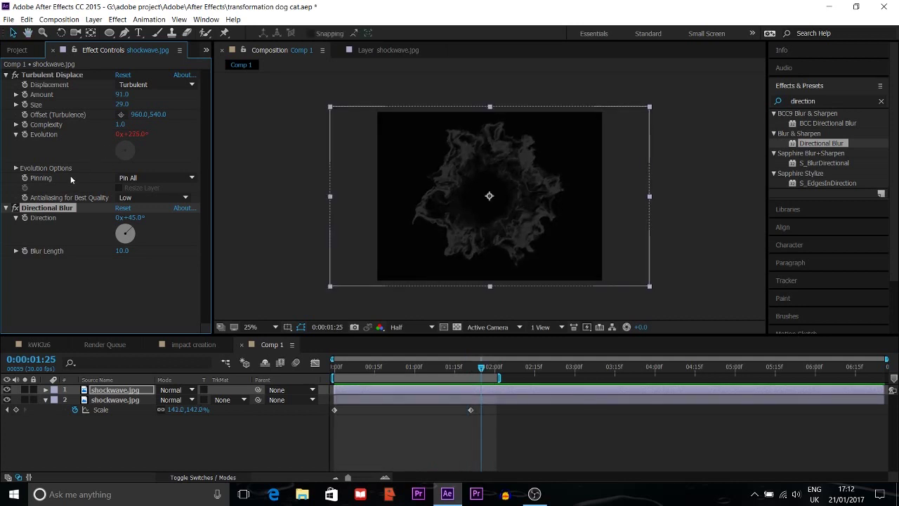
left_click(6, 209)
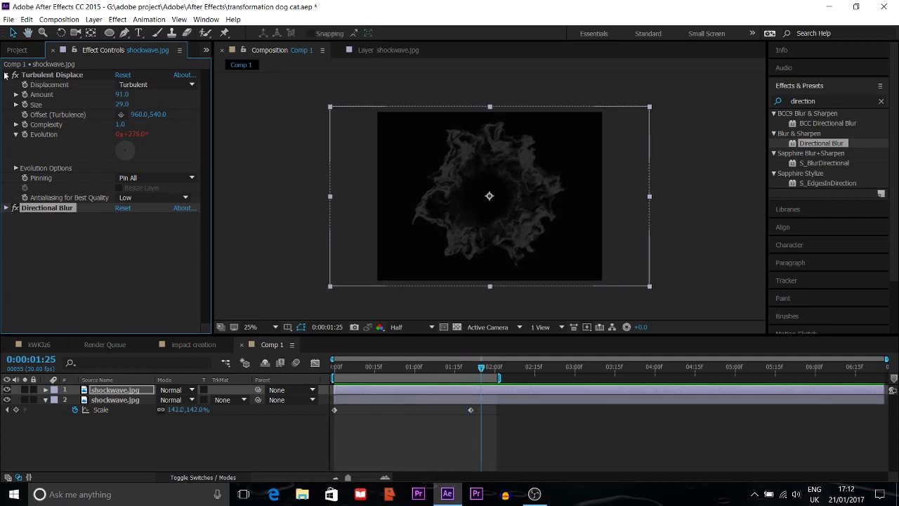
left_click(7, 75)
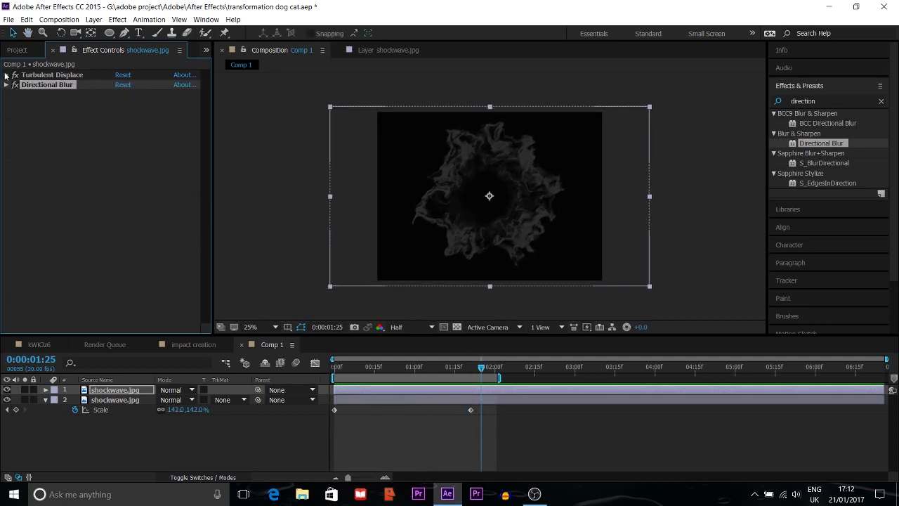
left_click(132, 391)
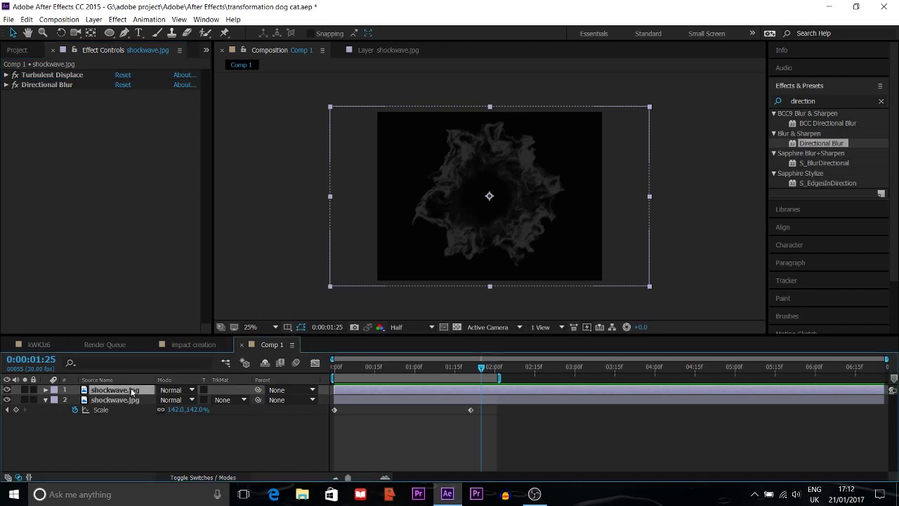
key("ctrl+d")
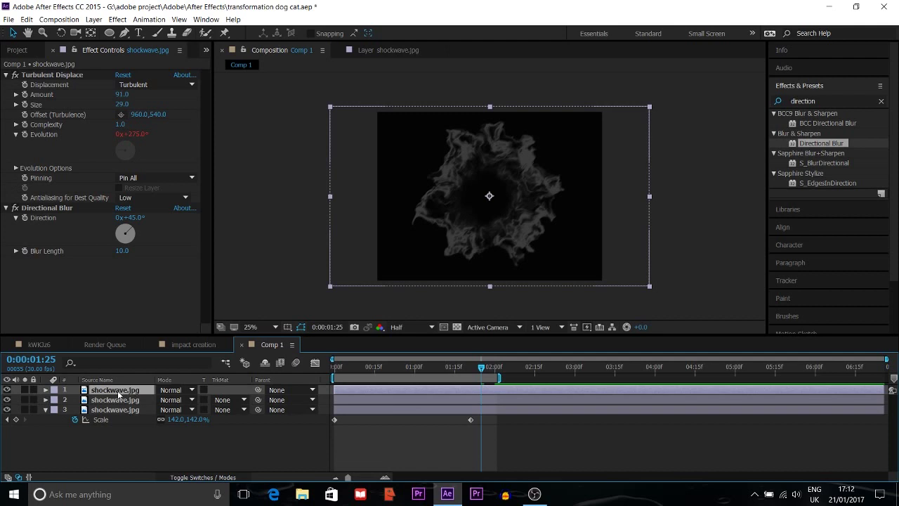
left_click(30, 209)
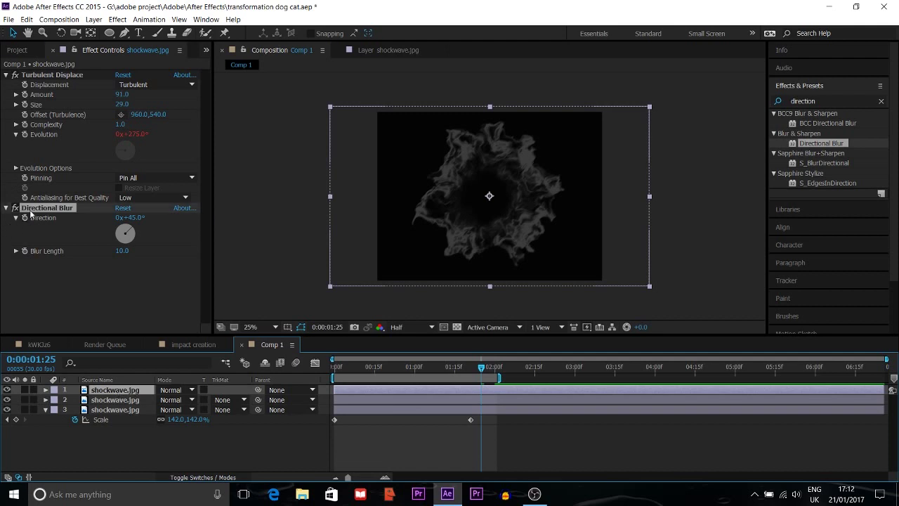
key("Delete")
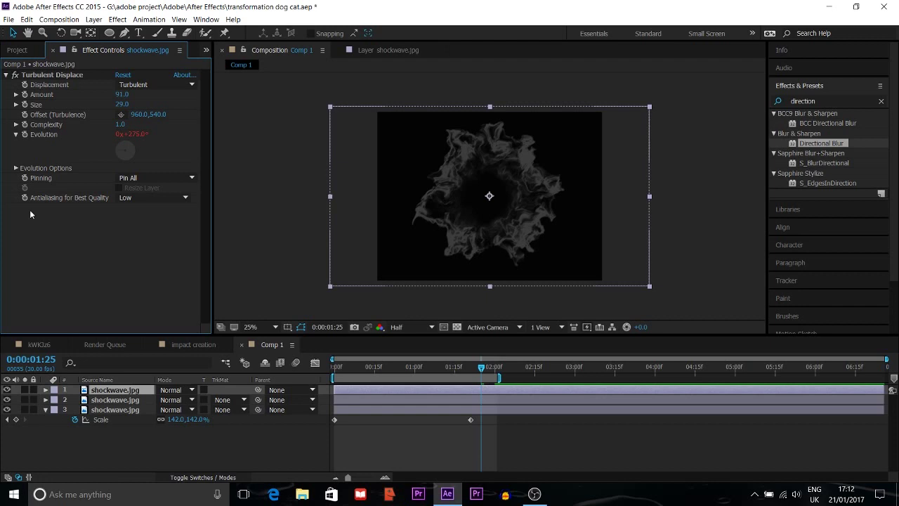
key("space")
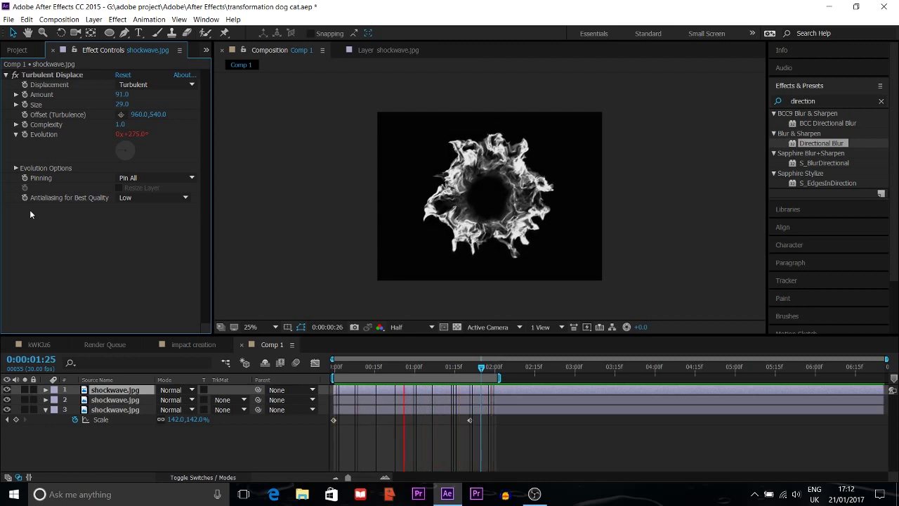
key("space")
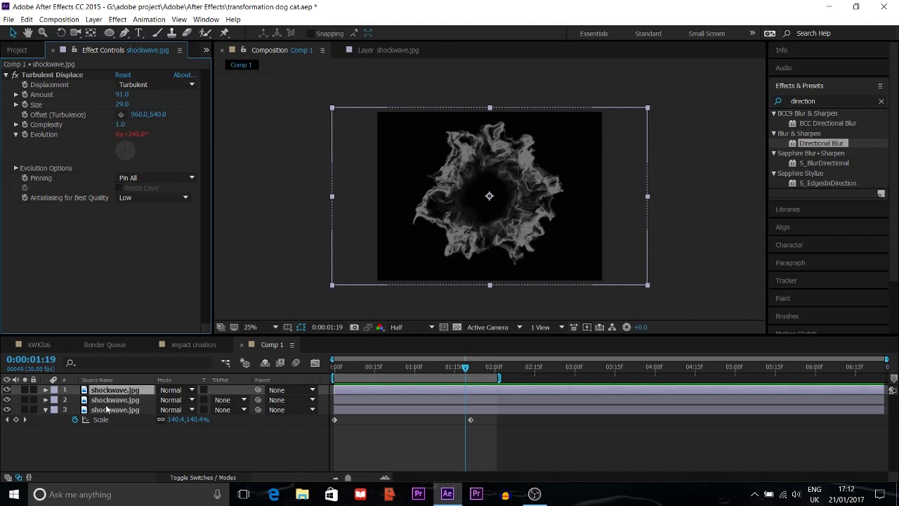
Pre-compose all three shockwave.jpg layers into a nested comp named shocjkwave, moving all attributes.
left_click(106, 412)
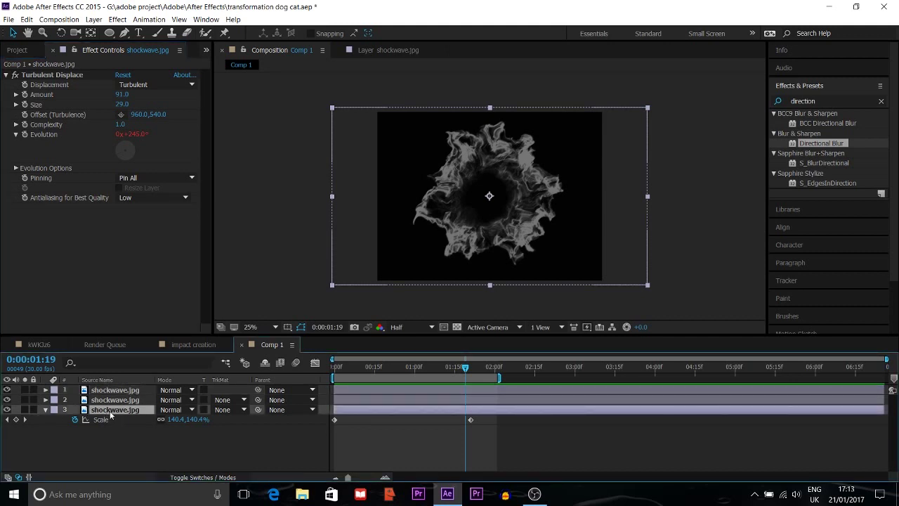
left_click_drag(124, 426, 115, 391)
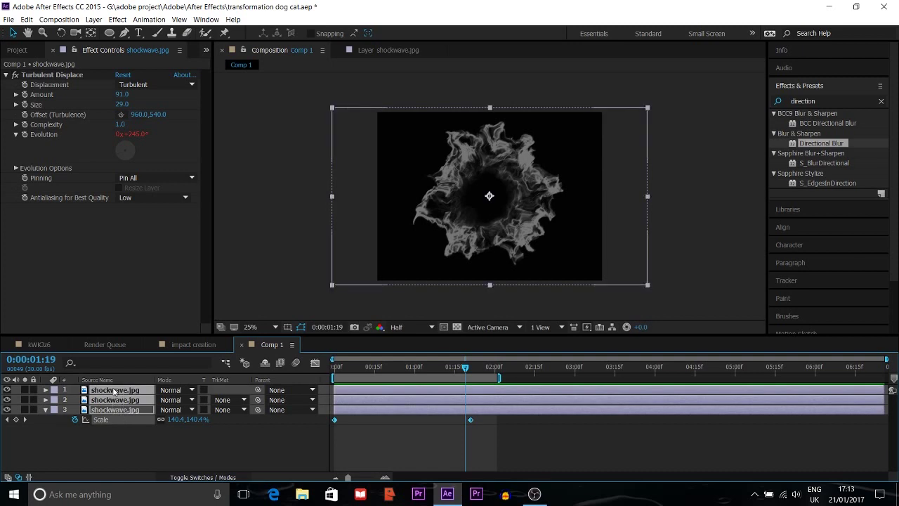
right_click(115, 391)
left_click(141, 390)
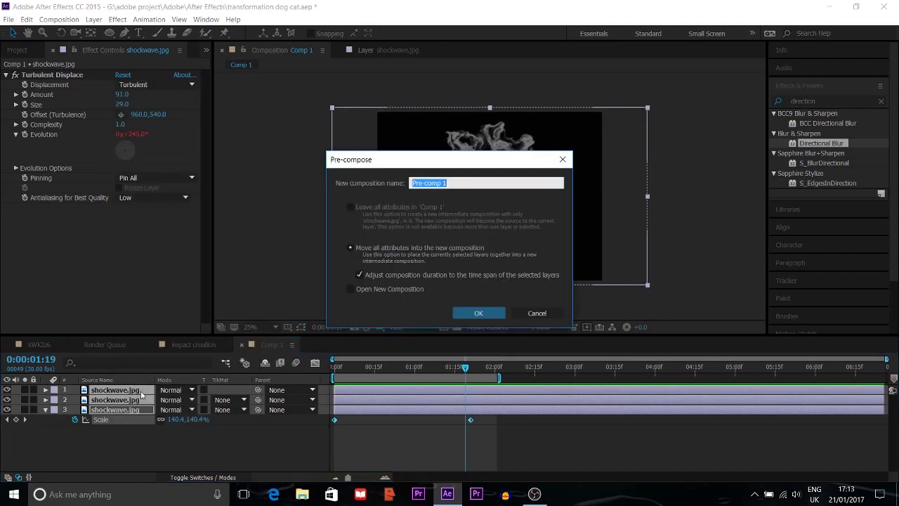
type("shocjkwave")
key("Return")
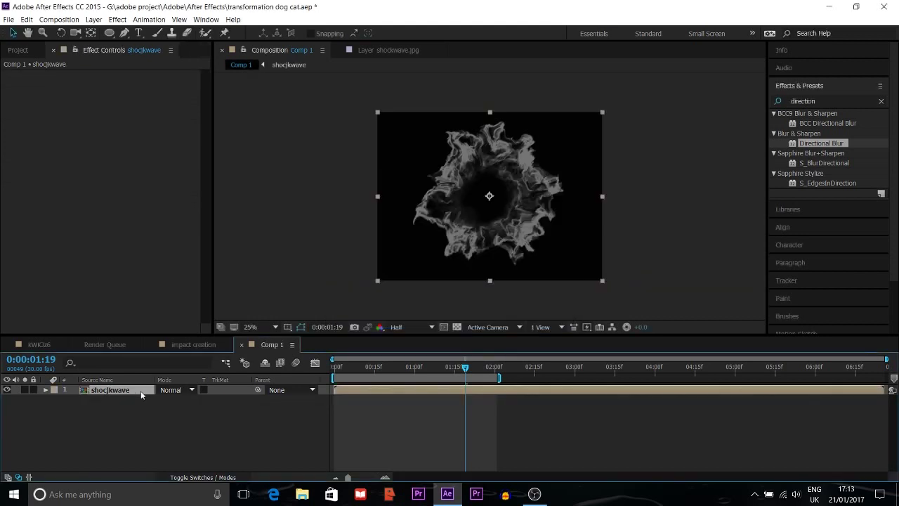
Time-stretch the shocjkwave layer to a new duration of 0:00:04:26, about 70.87% speed.
right_click(105, 390)
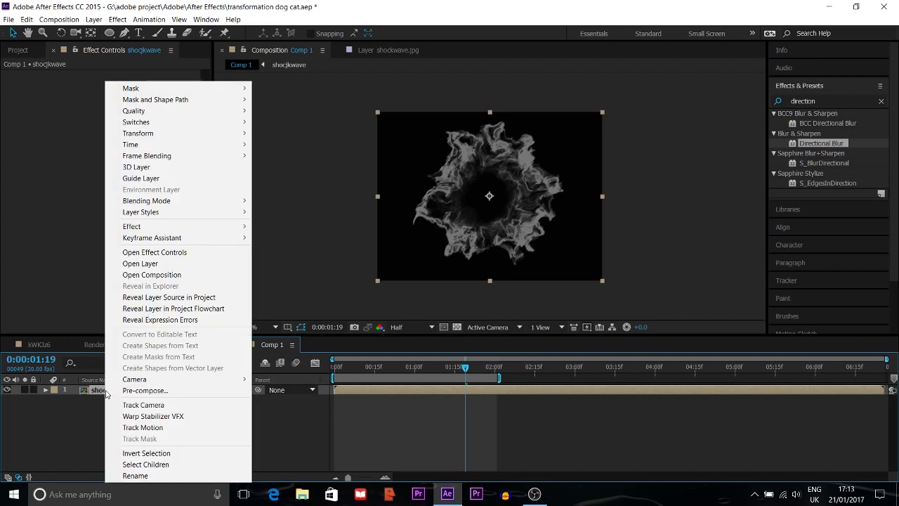
mouse_move(175, 155)
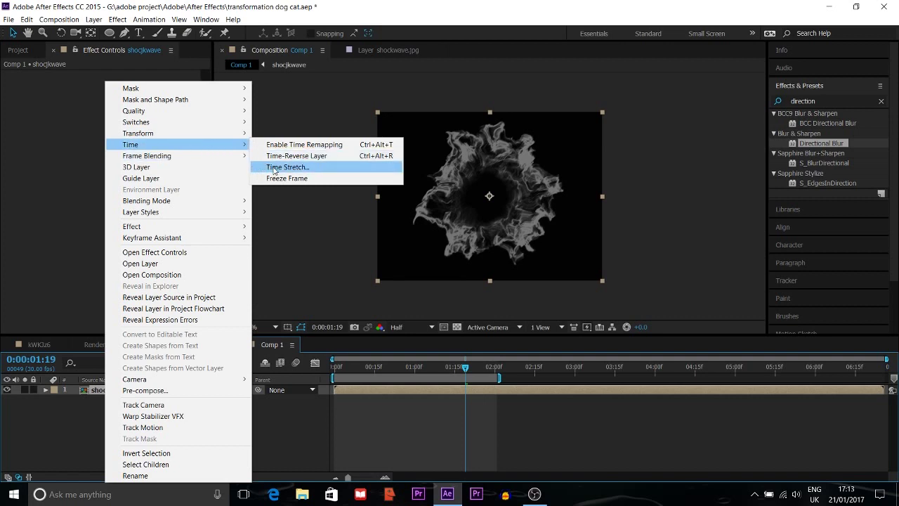
left_click(274, 168)
left_click(433, 216)
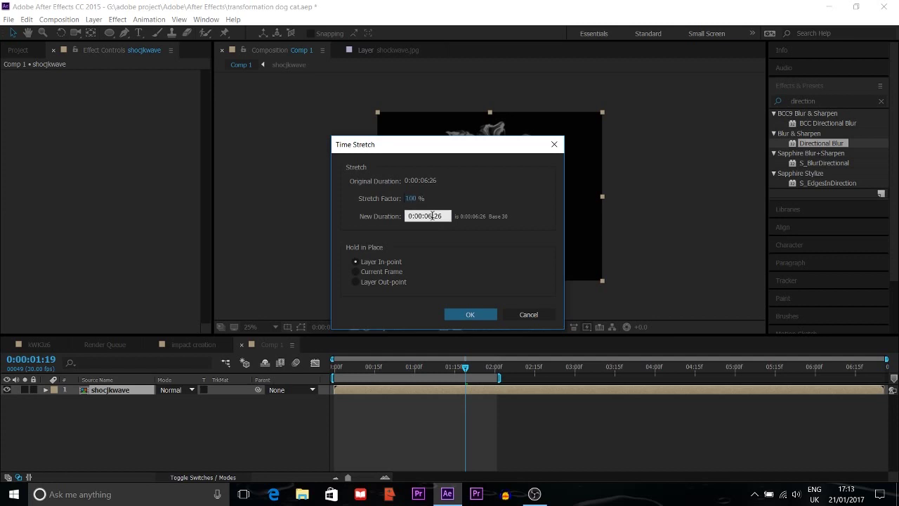
key("BackSpace")
type("4")
left_click(474, 312)
left_click(473, 314)
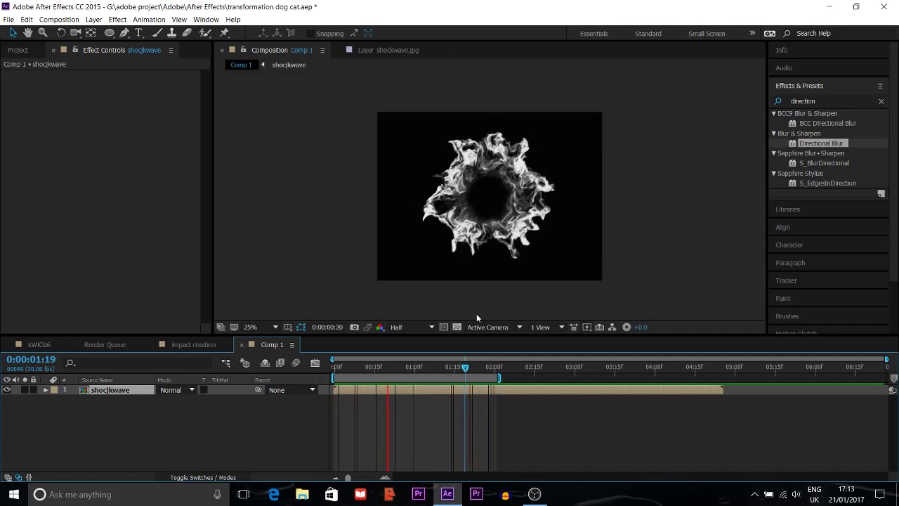
Stop the preview and add a new adjustment layer to Comp 1.
key("space")
right_click(231, 439)
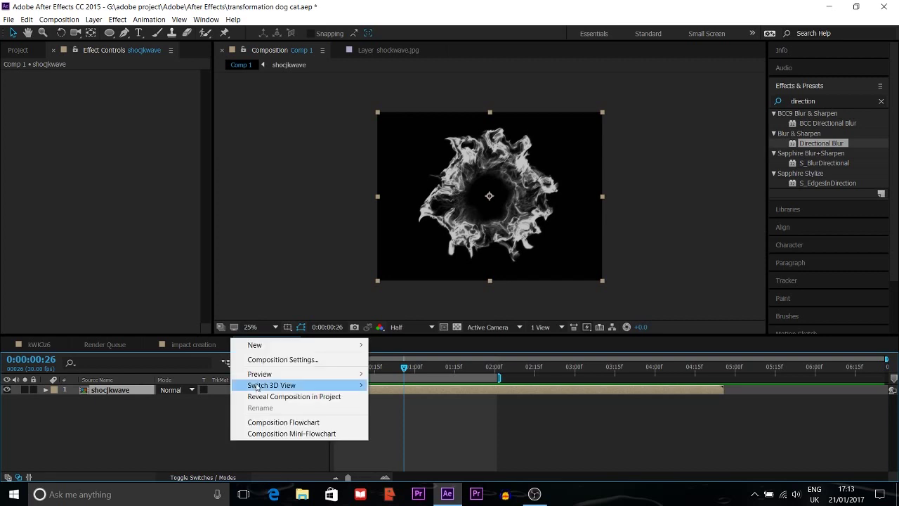
mouse_move(264, 350)
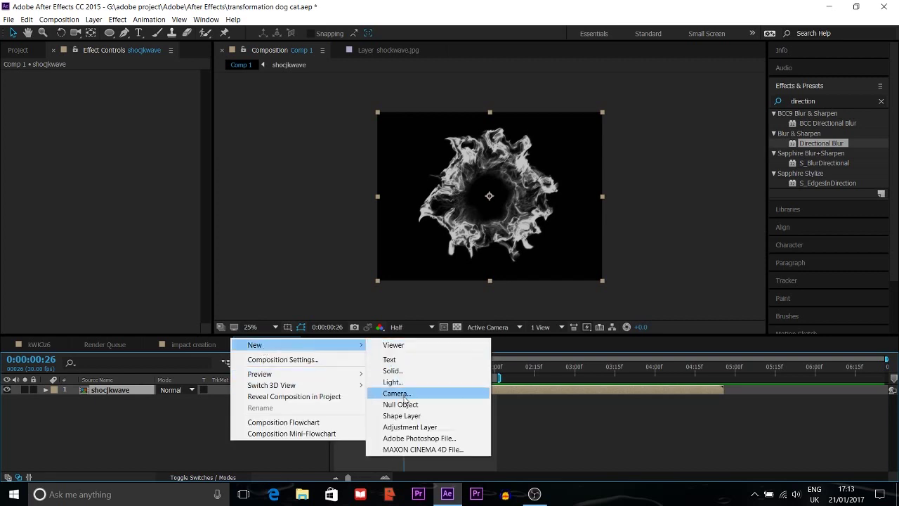
left_click(437, 427)
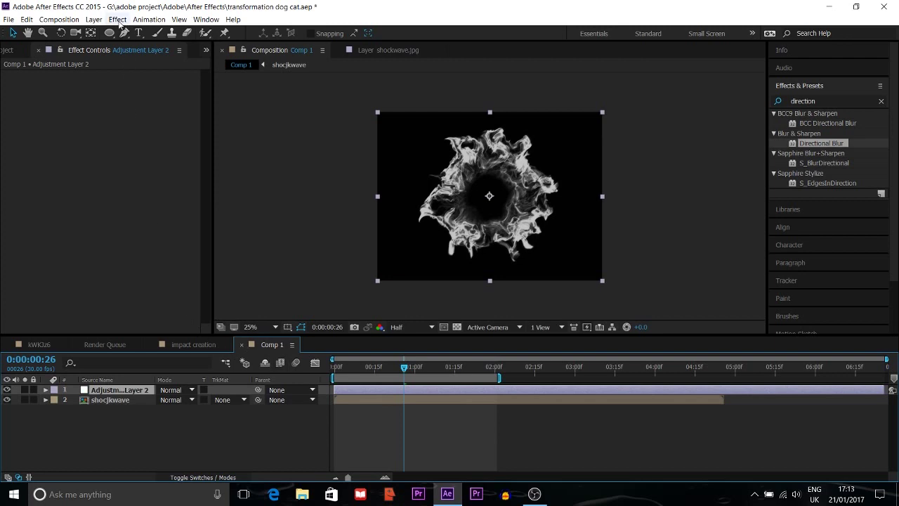
Apply the Color Correction > Tint effect to the adjustment layer.
left_click(118, 20)
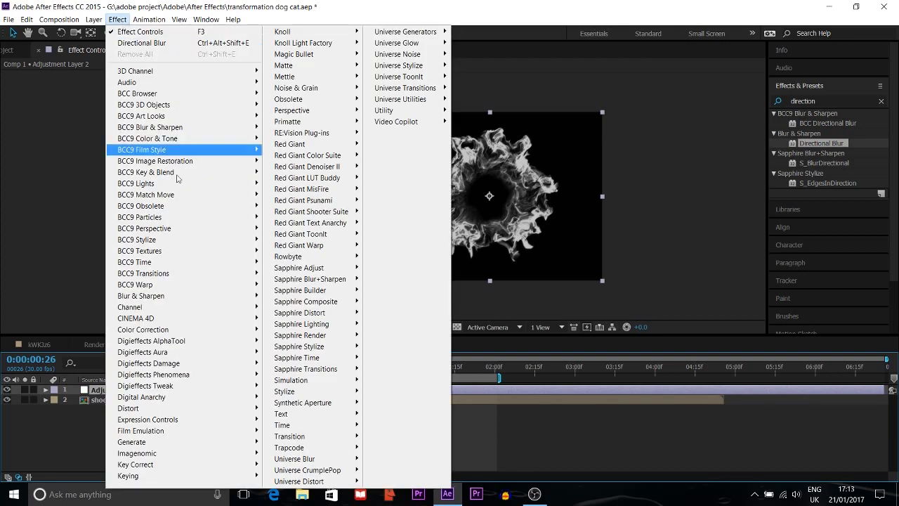
mouse_move(208, 288)
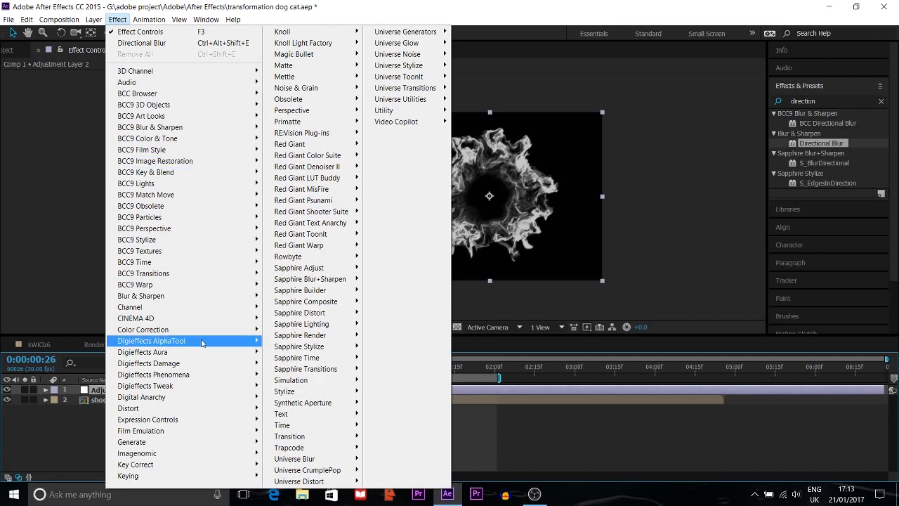
mouse_move(195, 403)
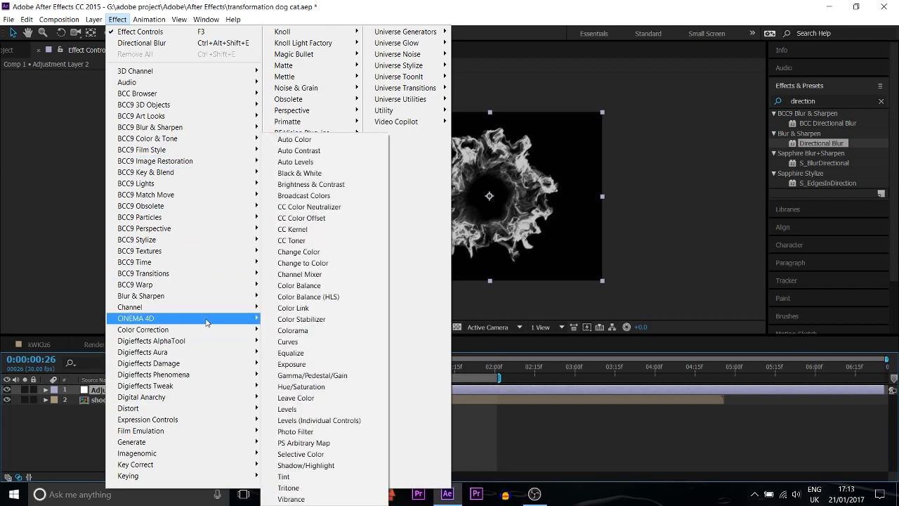
mouse_move(206, 330)
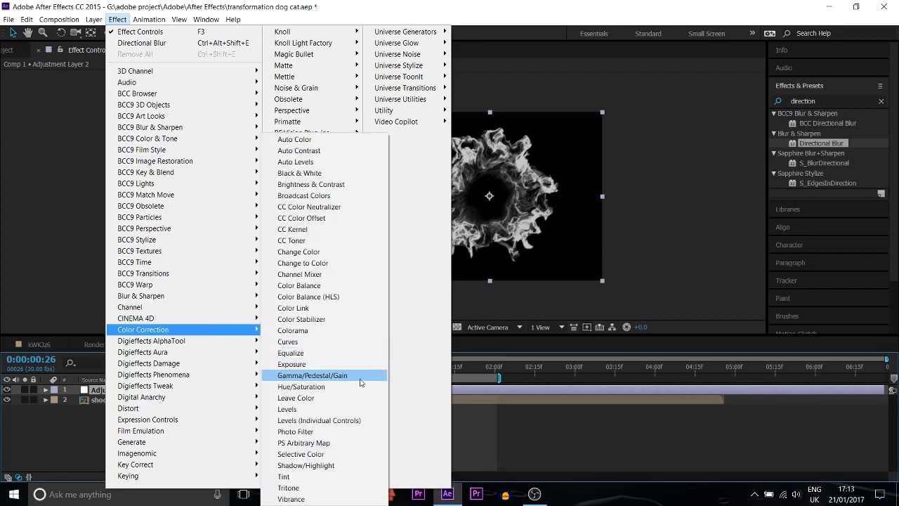
left_click(335, 477)
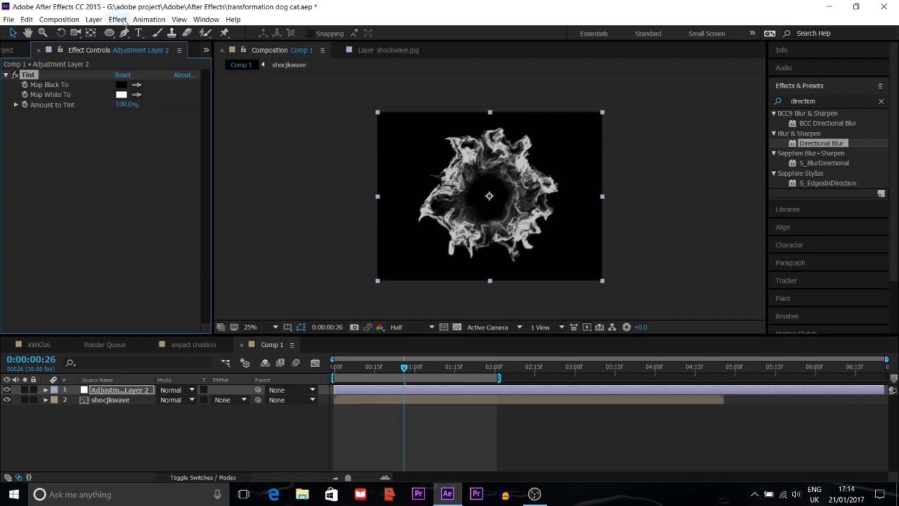
Apply Video Copilot's VC Color Vibrance effect to Adjustment Layer 2.
left_click(125, 21)
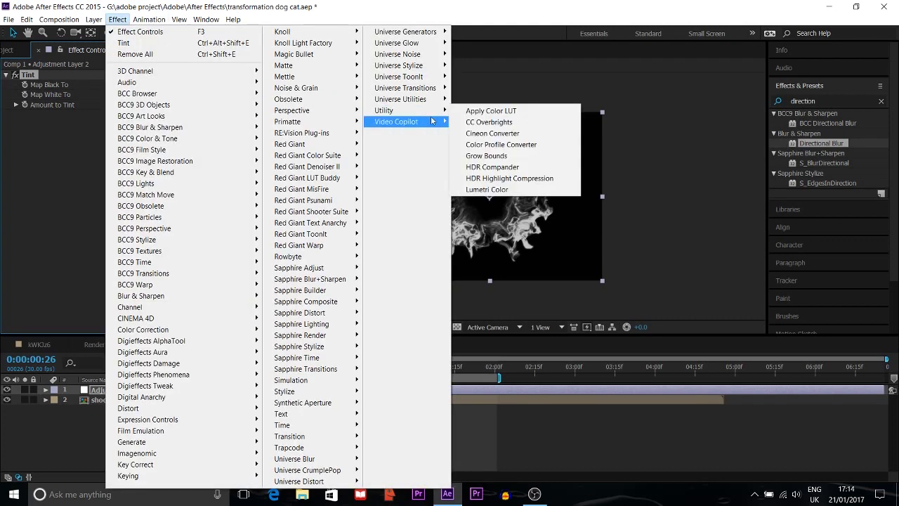
mouse_move(432, 121)
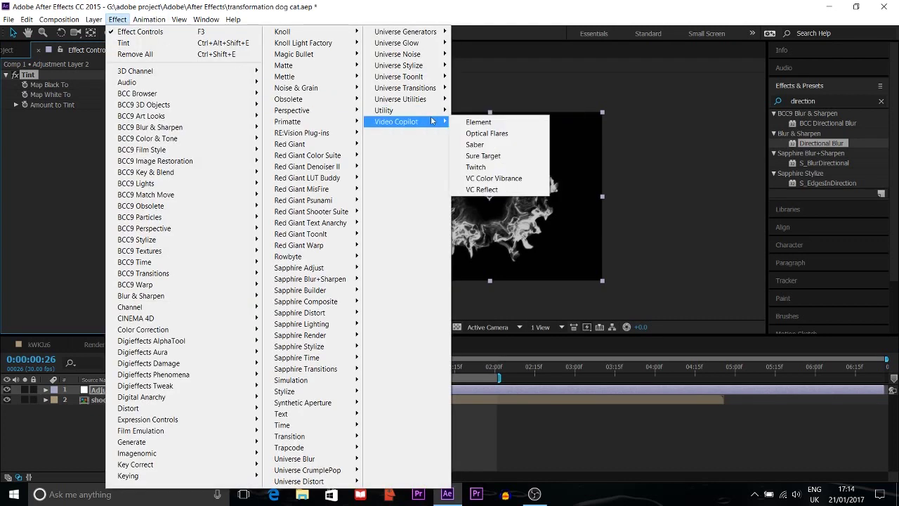
left_click(516, 182)
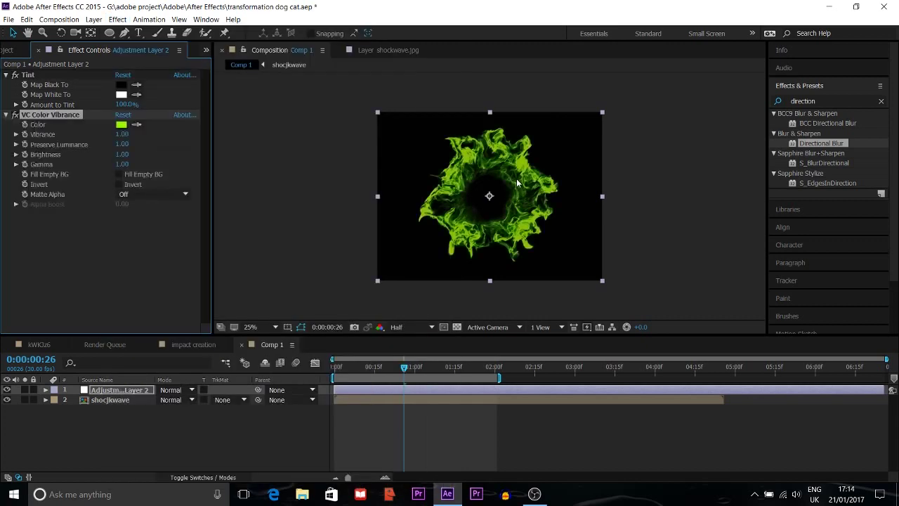
Set the Color Vibrance color to blue 007EFF.
left_click(121, 125)
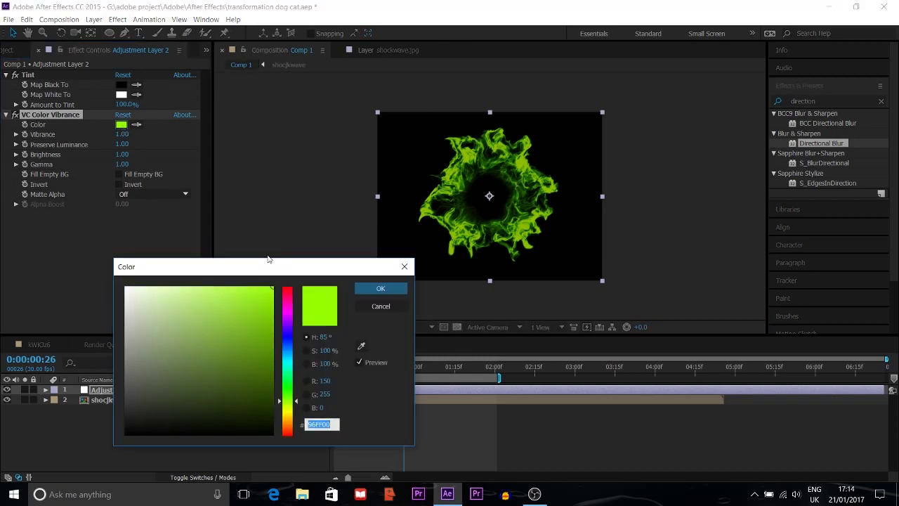
left_click(292, 351)
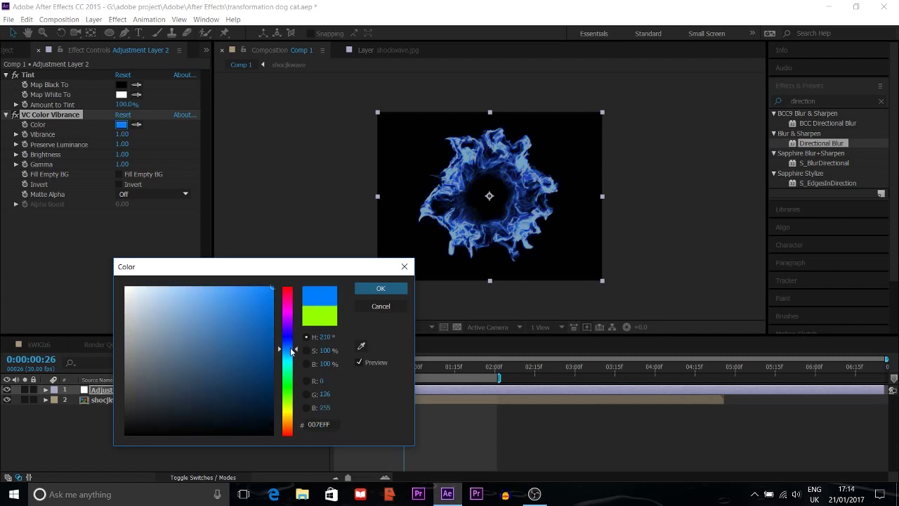
left_click(366, 293)
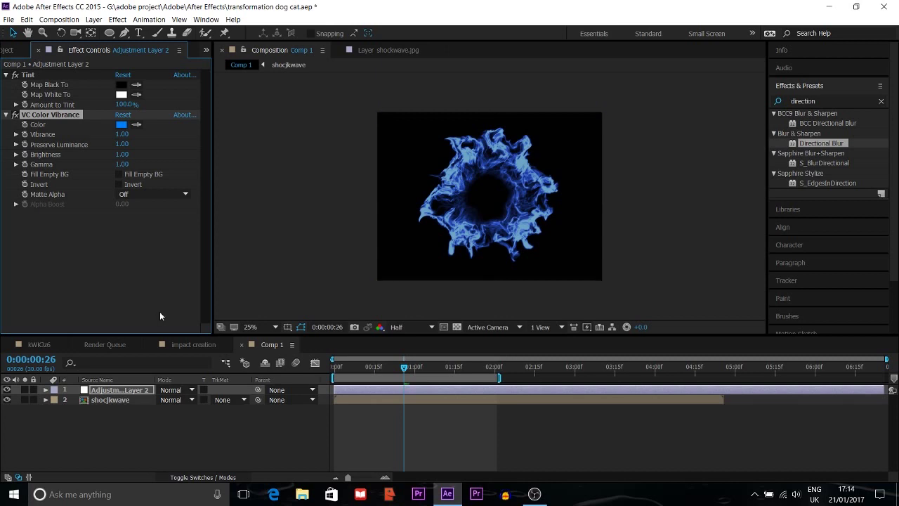
key("space")
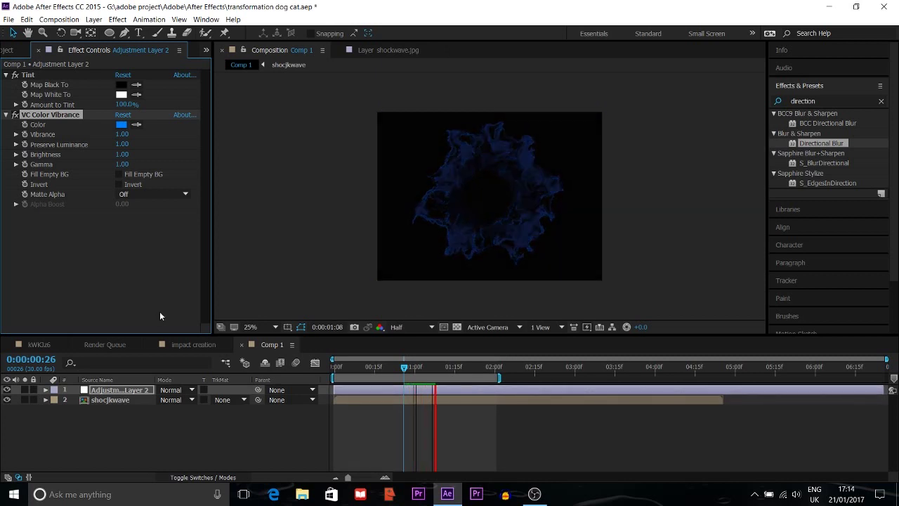